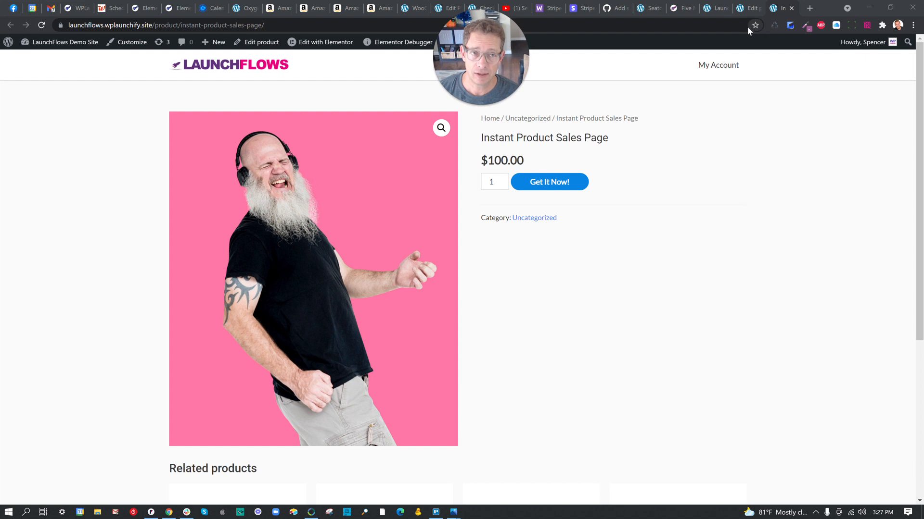
Consult the Five Methods For Selling article in the LaunchFlows documentation and read its Instant Sales Page section.
left_click(682, 8)
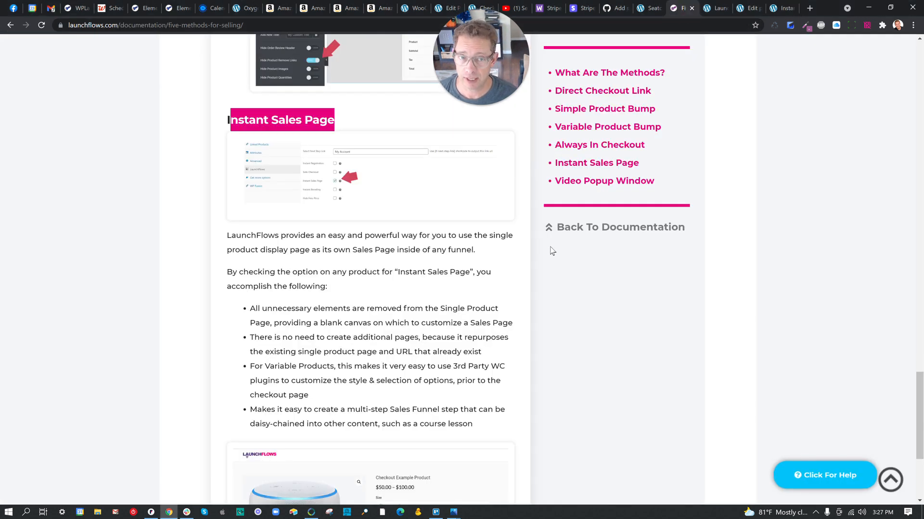
scroll(574, 235, "up", 20)
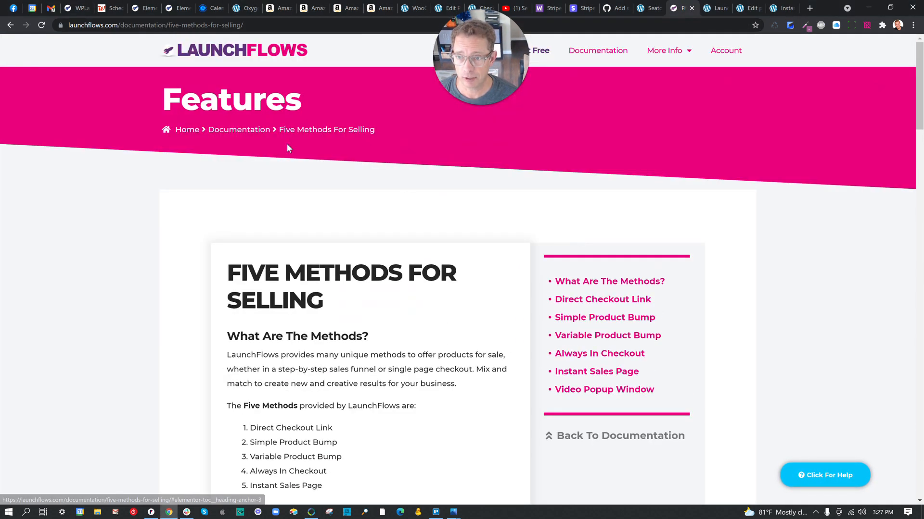
left_click(234, 136)
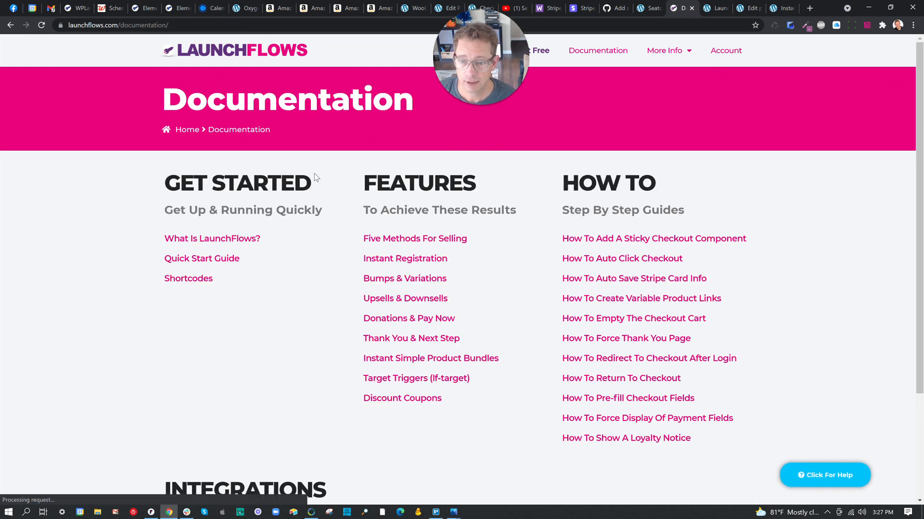
left_click(400, 240)
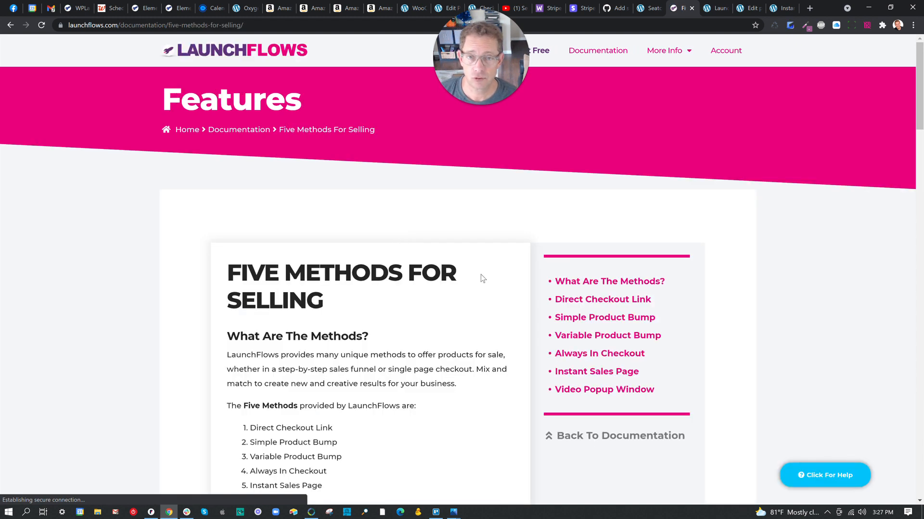
scroll(483, 279, "down", 10)
scroll(482, 277, "down", 20)
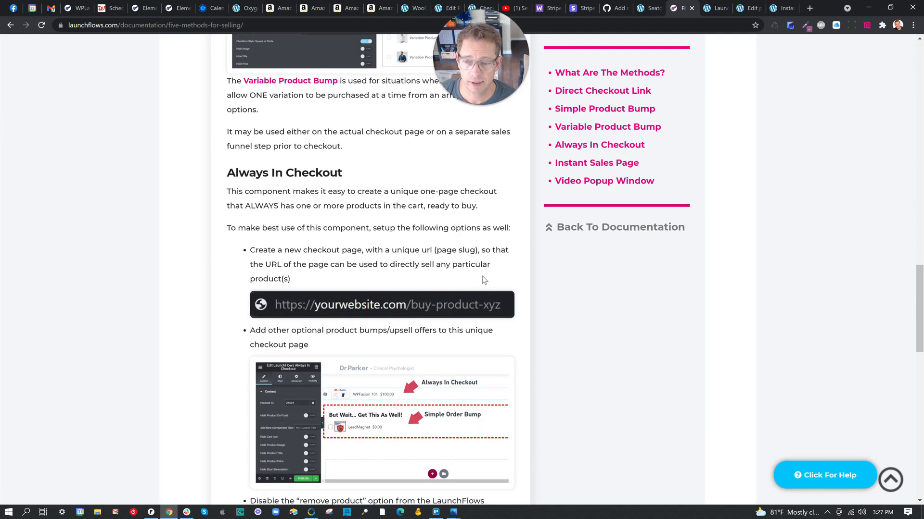
scroll(482, 277, "down", 2)
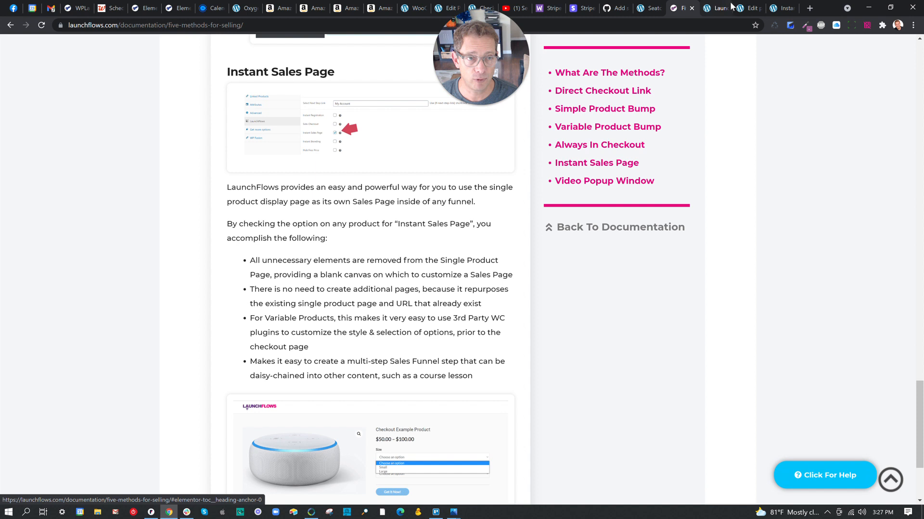
Review the LaunchFlows global options for container layout width, checkout redirect, single product links, free orders and usernames, and close that page.
left_click(717, 11)
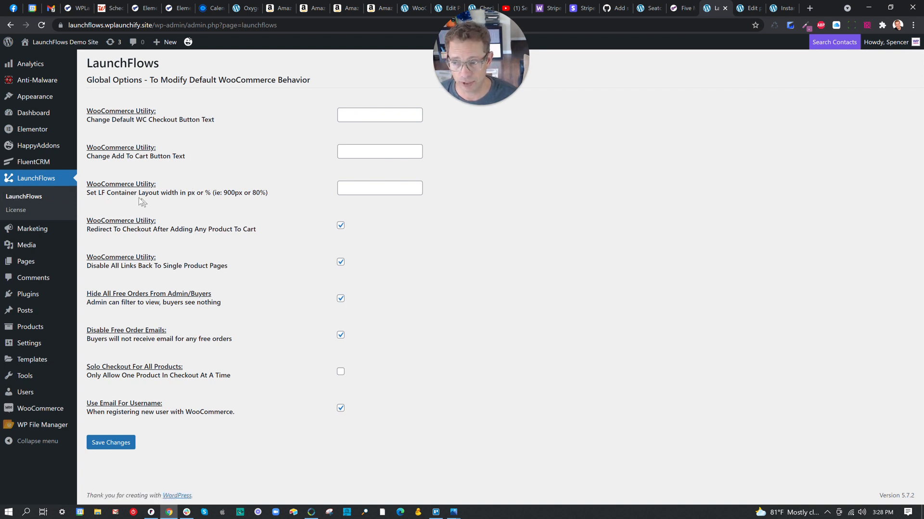
left_click_drag(87, 193, 279, 194)
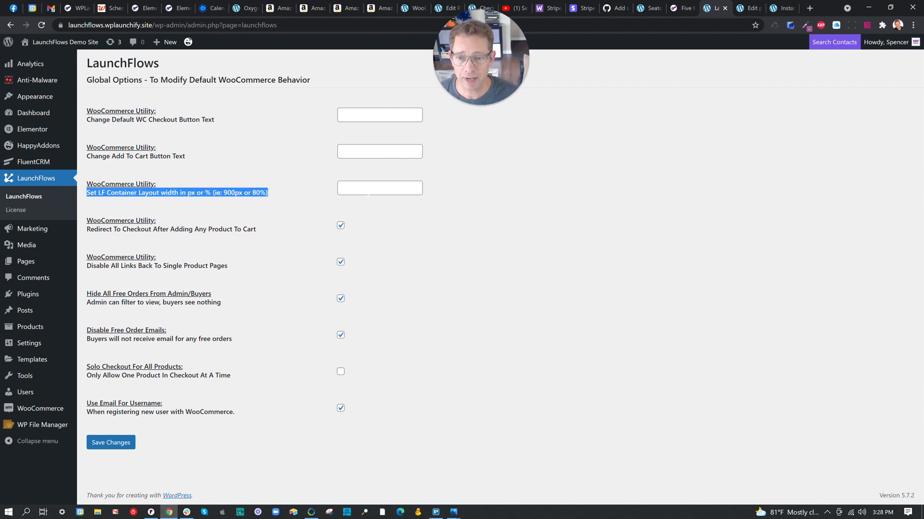
left_click(368, 190)
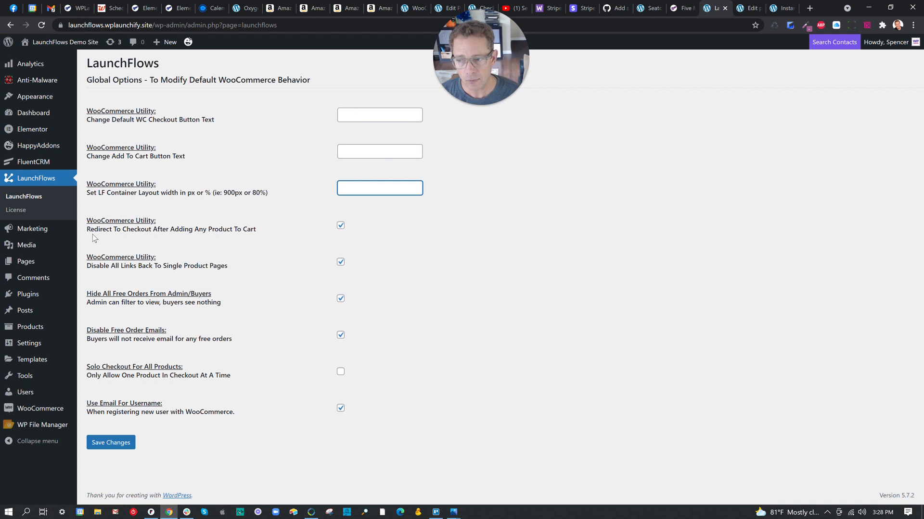
left_click_drag(87, 230, 262, 231)
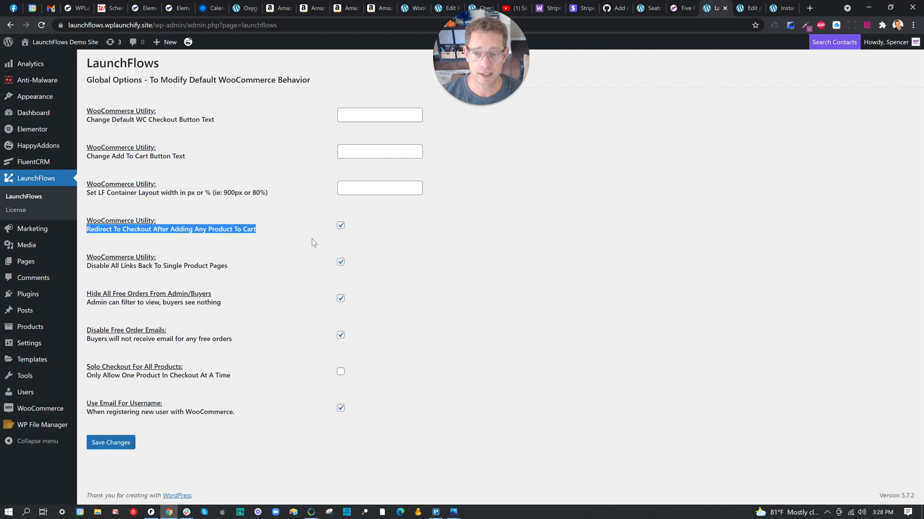
left_click_drag(134, 266, 225, 266)
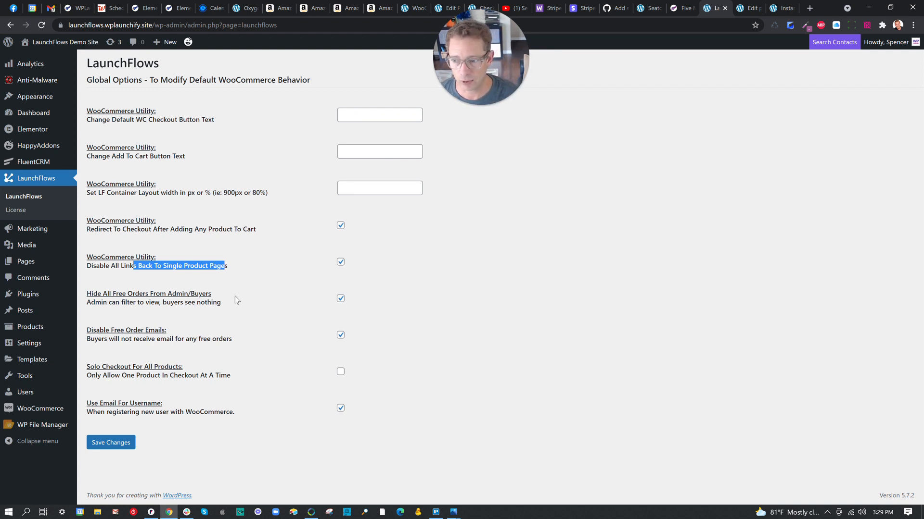
left_click(211, 292)
left_click_drag(221, 301, 235, 342)
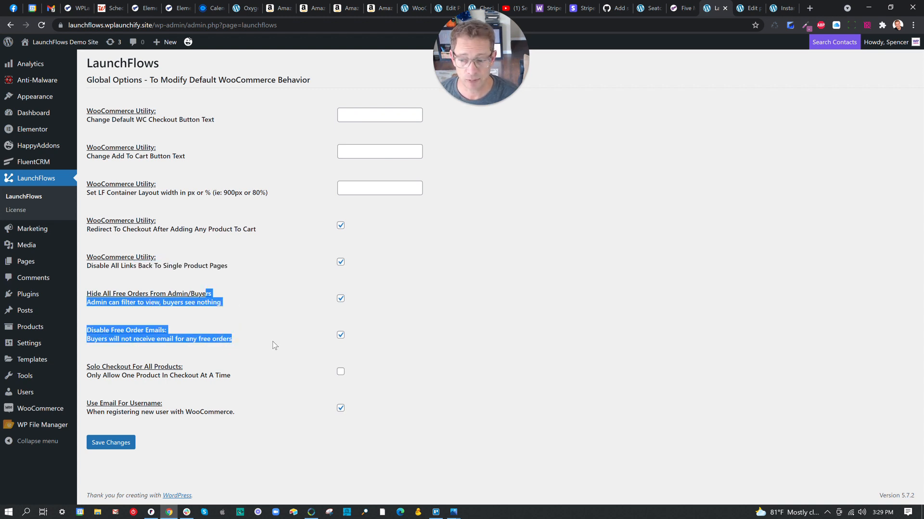
left_click_drag(177, 400, 190, 417)
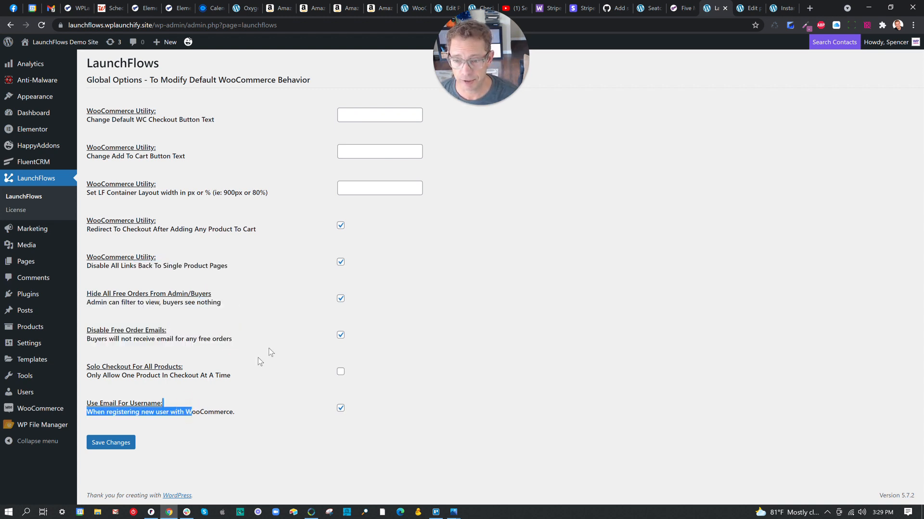
left_click(351, 237)
left_click_drag(350, 237, 210, 215)
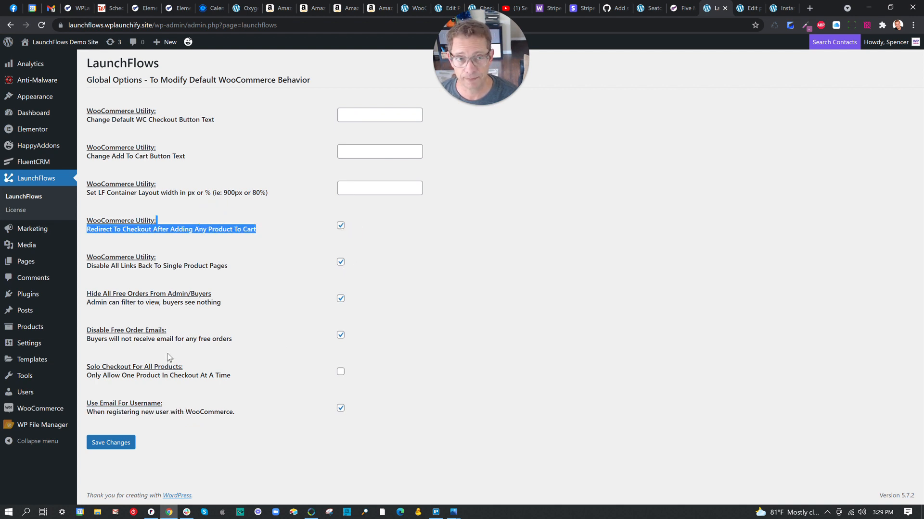
left_click(724, 8)
Examine the live Instant Product Sales Page for its related products, breadcrumb and category link.
left_click(753, 9)
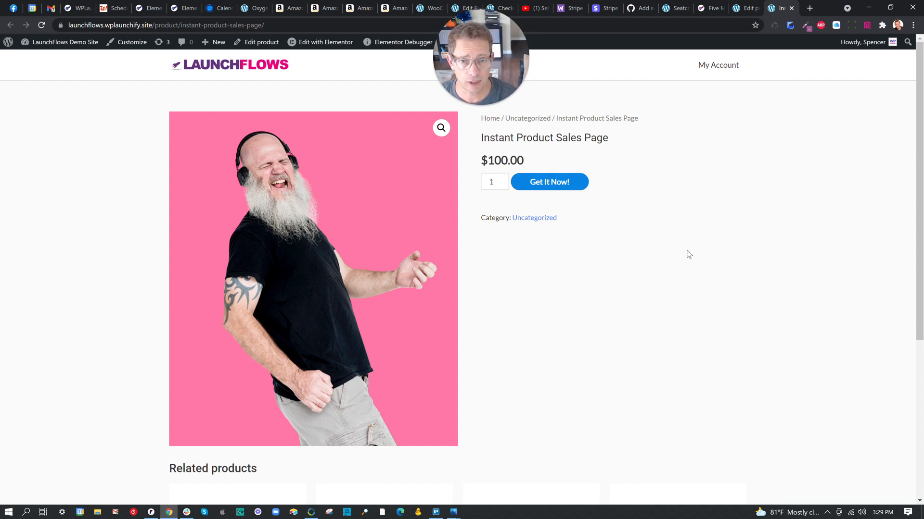
scroll(689, 254, "down", 5)
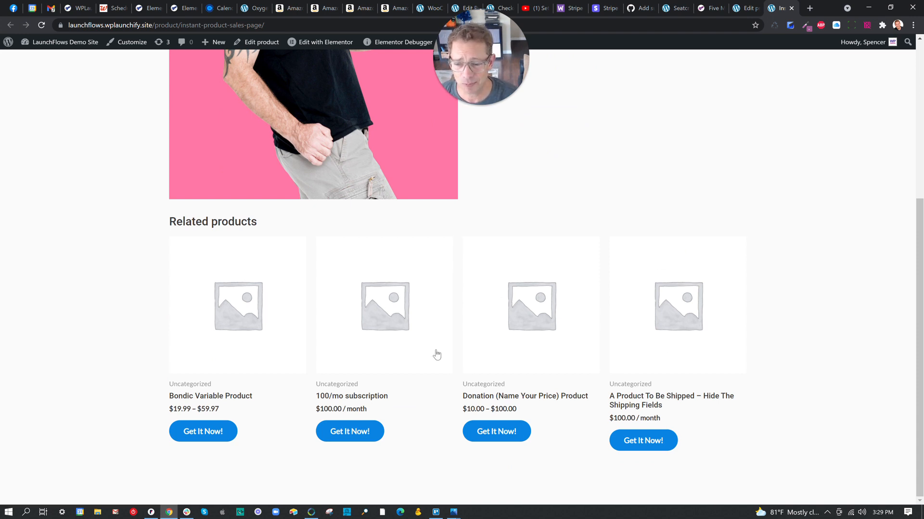
scroll(667, 439, "up", 5)
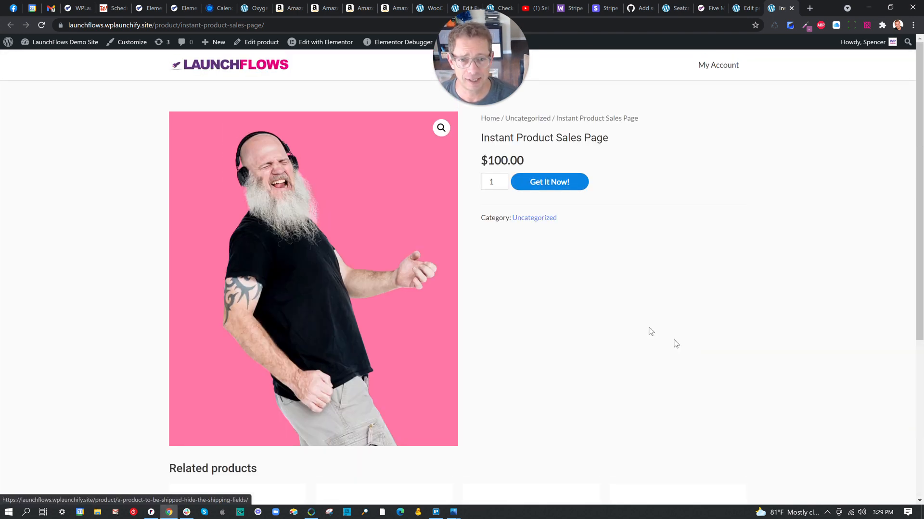
left_click_drag(495, 119, 680, 181)
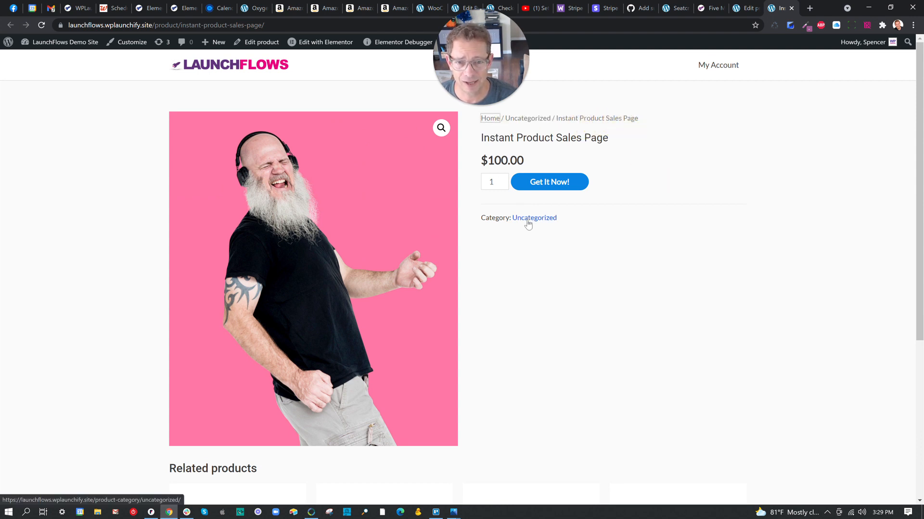
Reload the product's edit page and show the LaunchFlows settings in its product data.
left_click(746, 9)
scroll(488, 178, "down", 6)
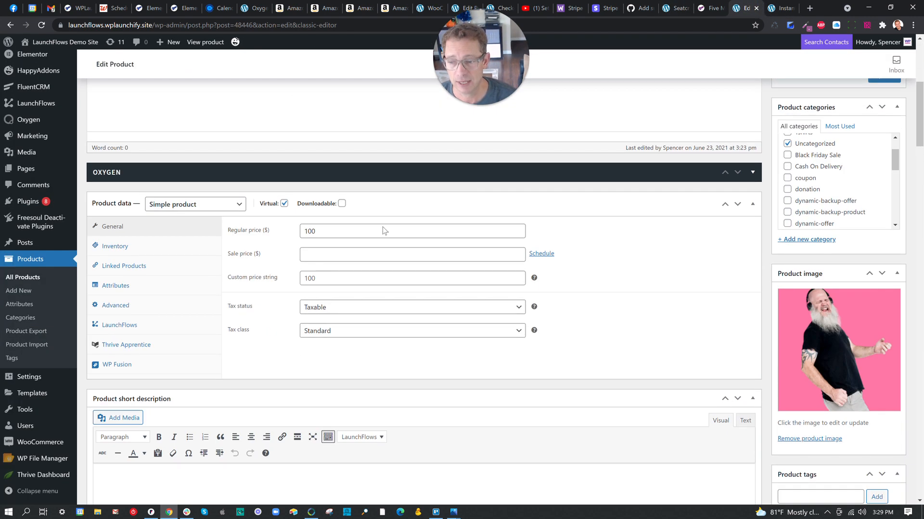
left_click(41, 25)
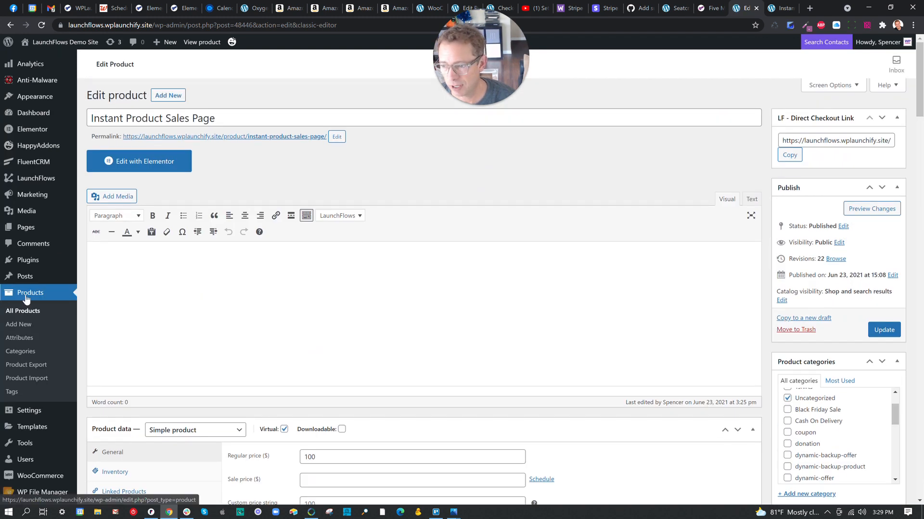
scroll(212, 219, "down", 4)
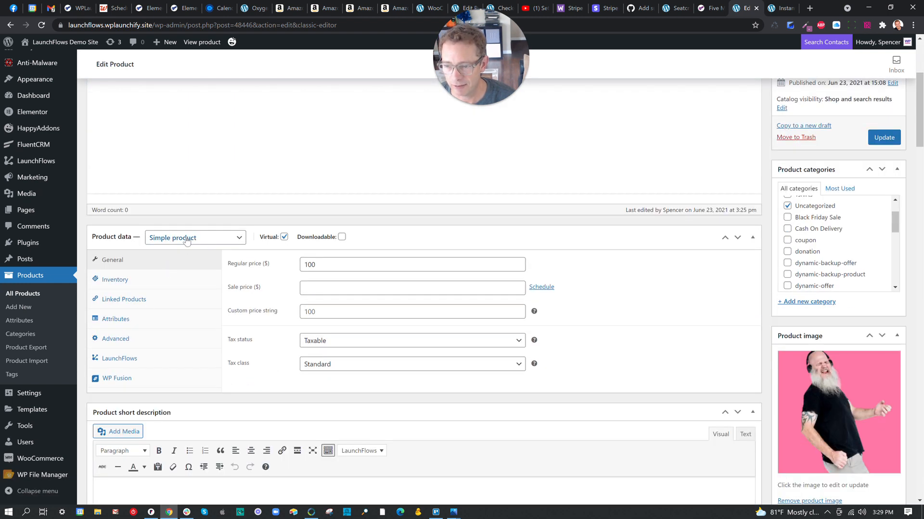
mouse_move(292, 241)
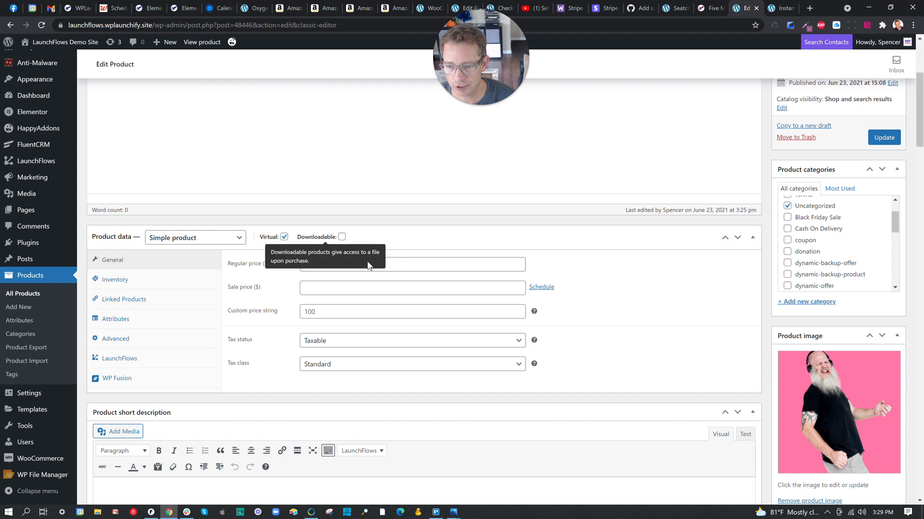
left_click(165, 356)
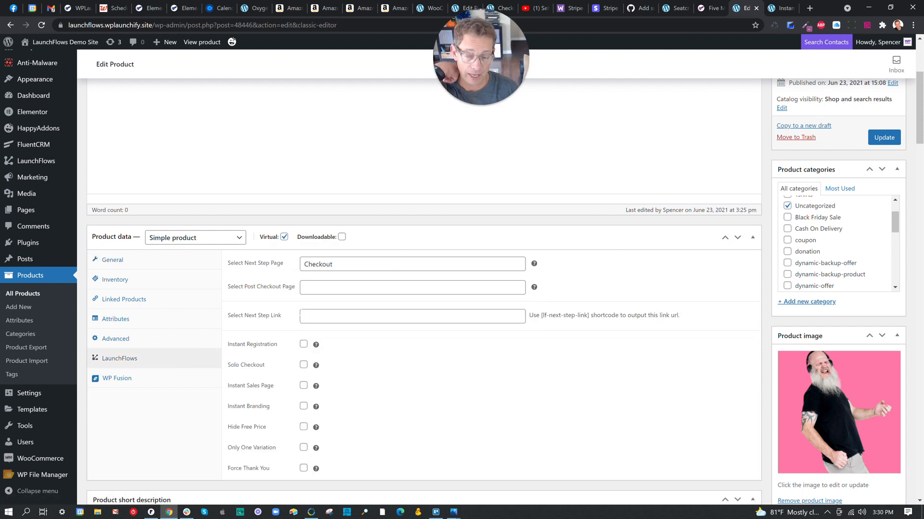
Enable the Instant Sales Page option for the product and update it.
scroll(272, 295, "down", 2)
left_click_drag(273, 290, 231, 291)
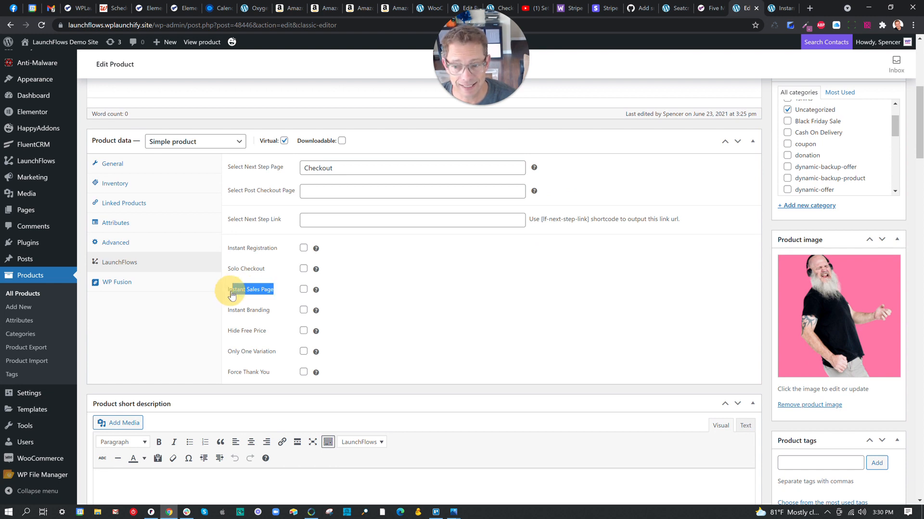
left_click(303, 289)
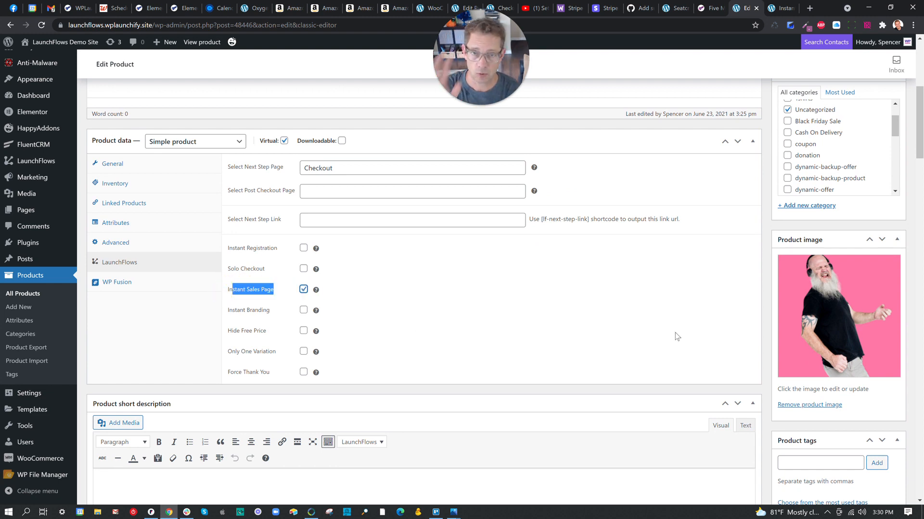
scroll(674, 333, "up", 6)
left_click(883, 330)
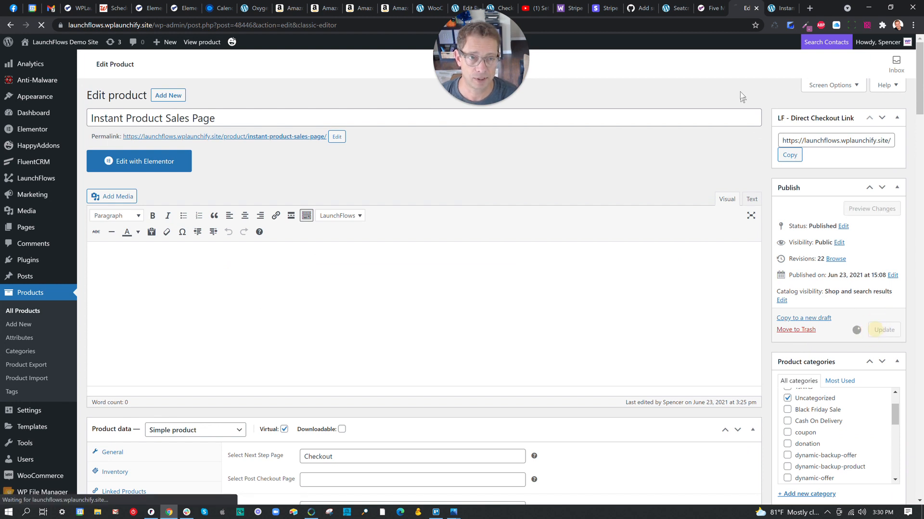
Reload the live product page and check its simplified layout and the product URL path.
left_click(779, 8)
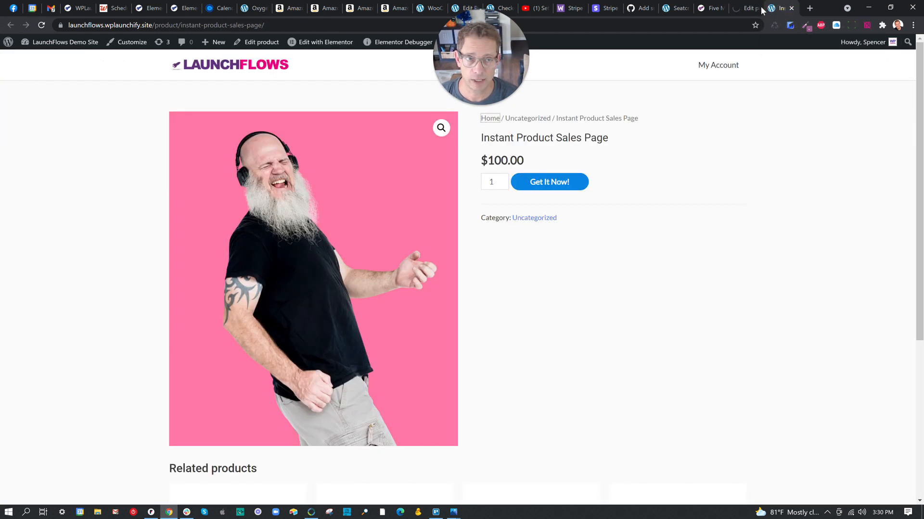
left_click(41, 26)
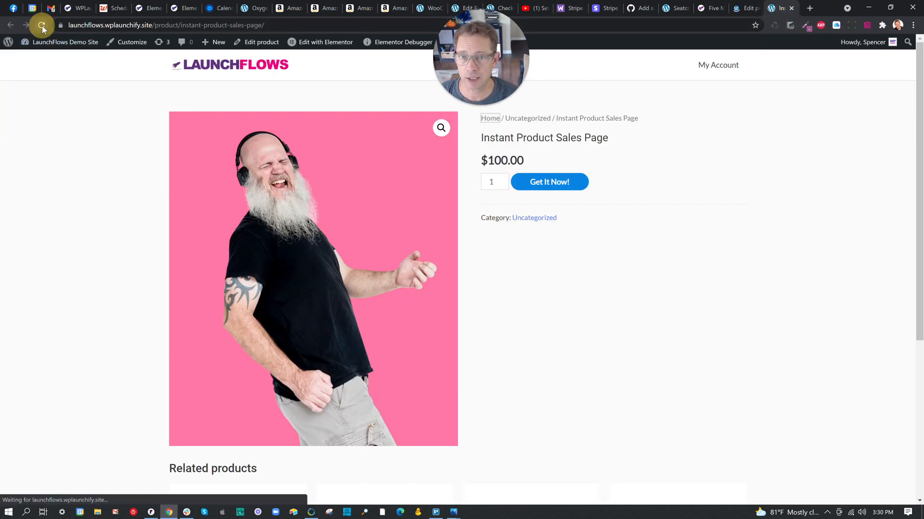
left_click_drag(151, 28, 287, 27)
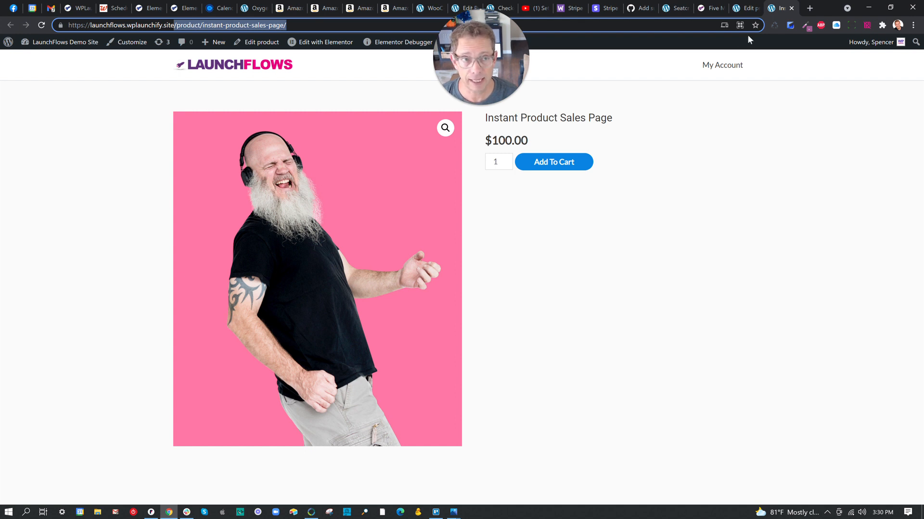
Edit the product with Elementor, setting its page layout to Elementor Full Width, and update the page.
left_click(744, 12)
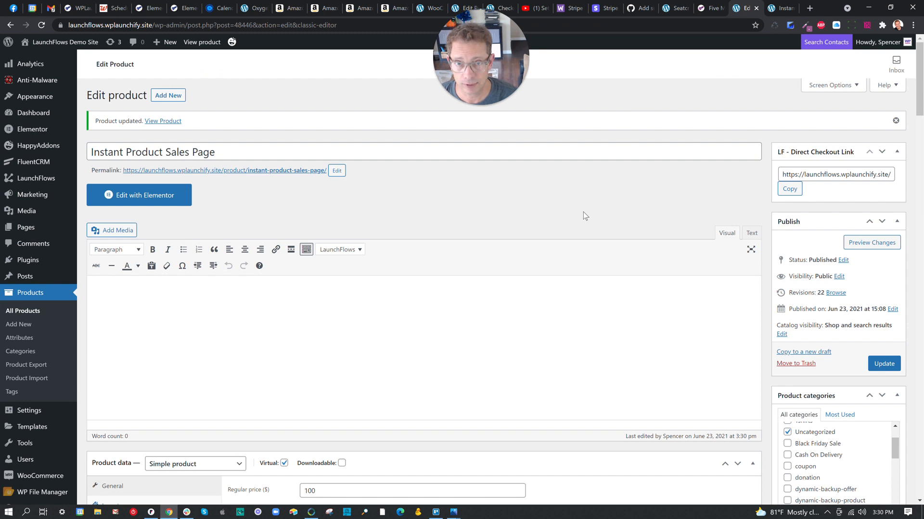
left_click(151, 202)
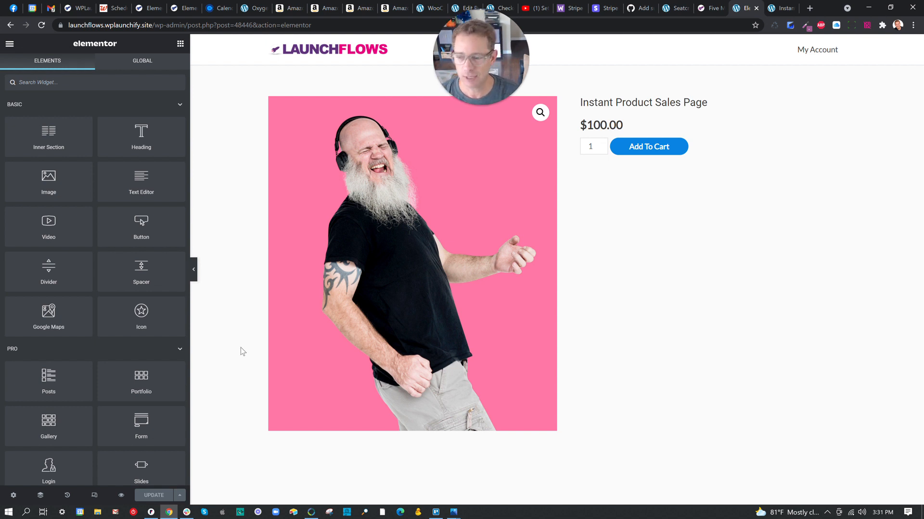
left_click(13, 496)
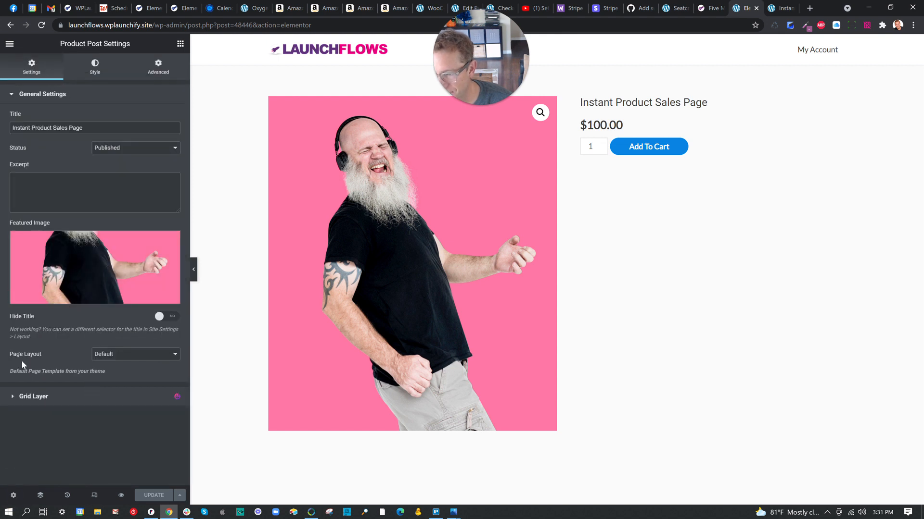
left_click_drag(47, 357, 12, 355)
left_click(114, 355)
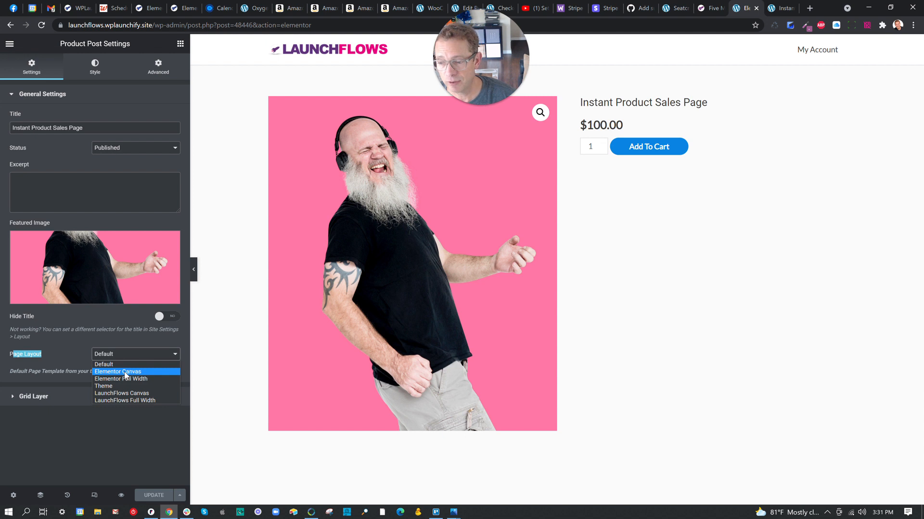
left_click(124, 379)
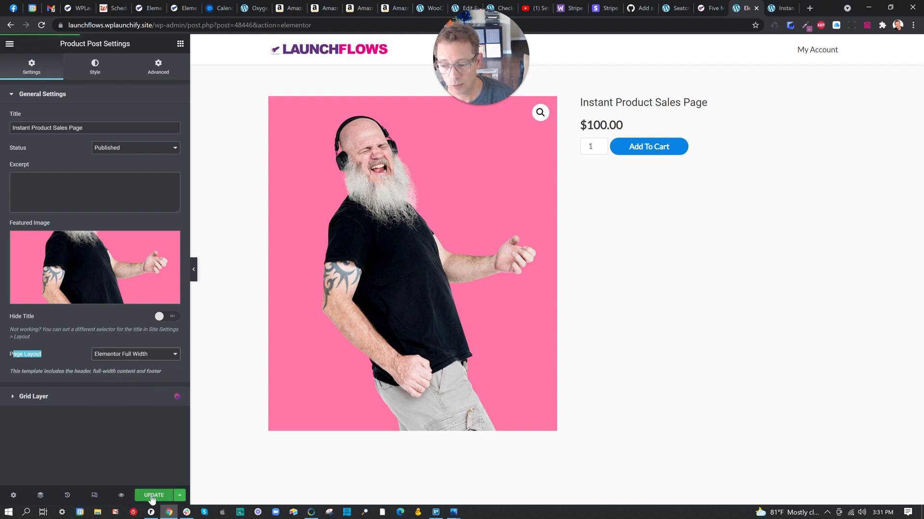
left_click(152, 496)
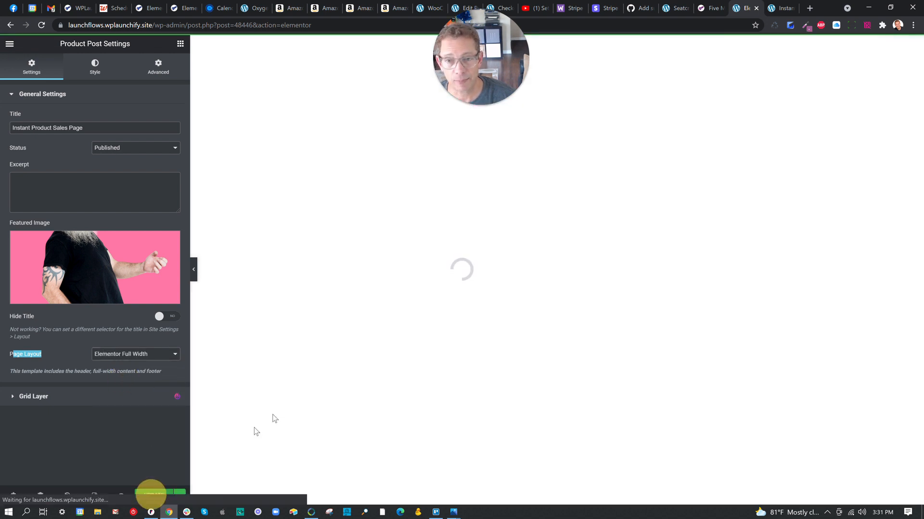
Reload the live product page to check the Elementor Full Width layout.
left_click(776, 9)
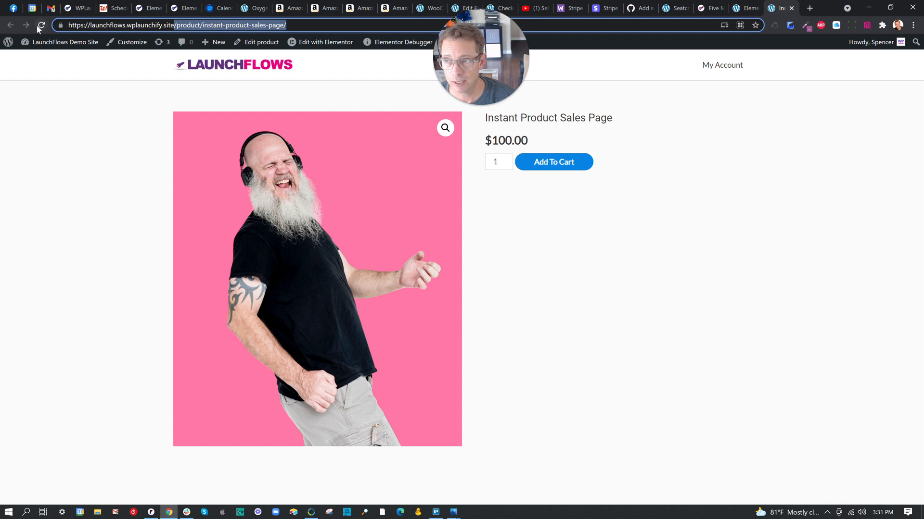
left_click(43, 25)
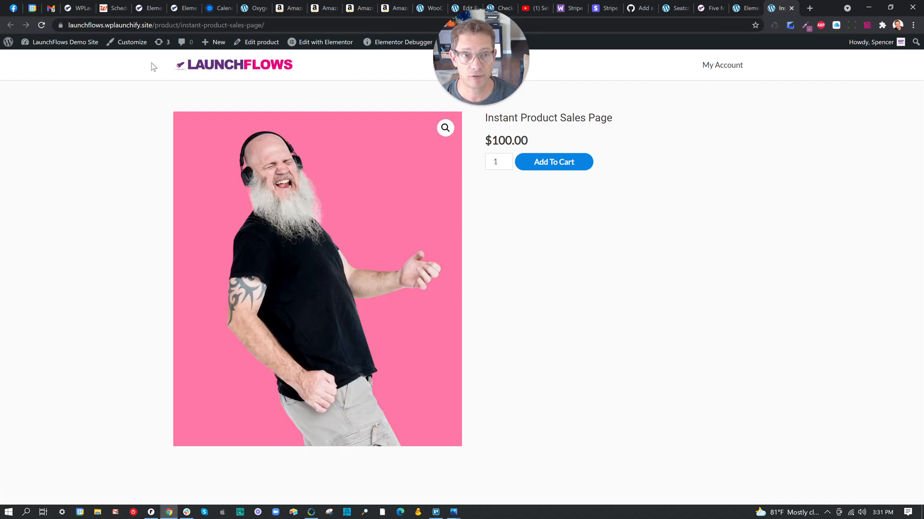
left_click(42, 26)
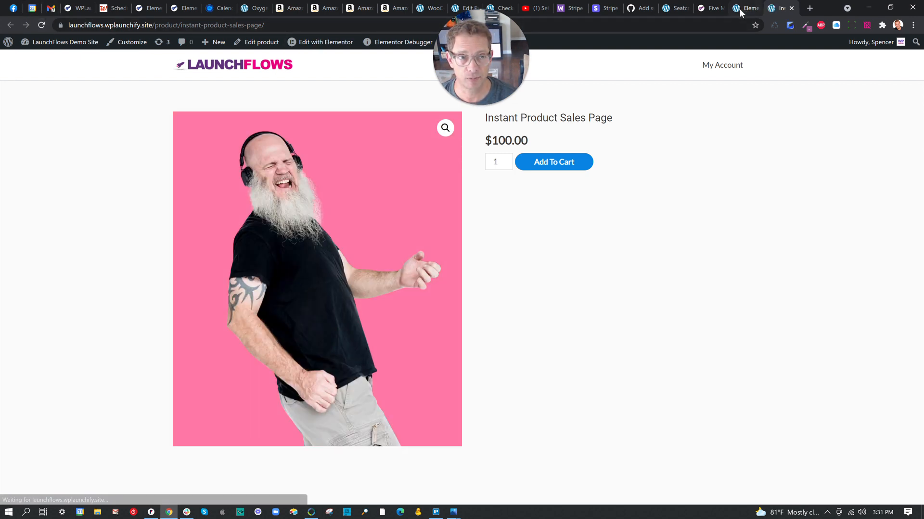
Update the product in Elementor again, then reload the live page and check its content area and product URL path.
left_click(743, 8)
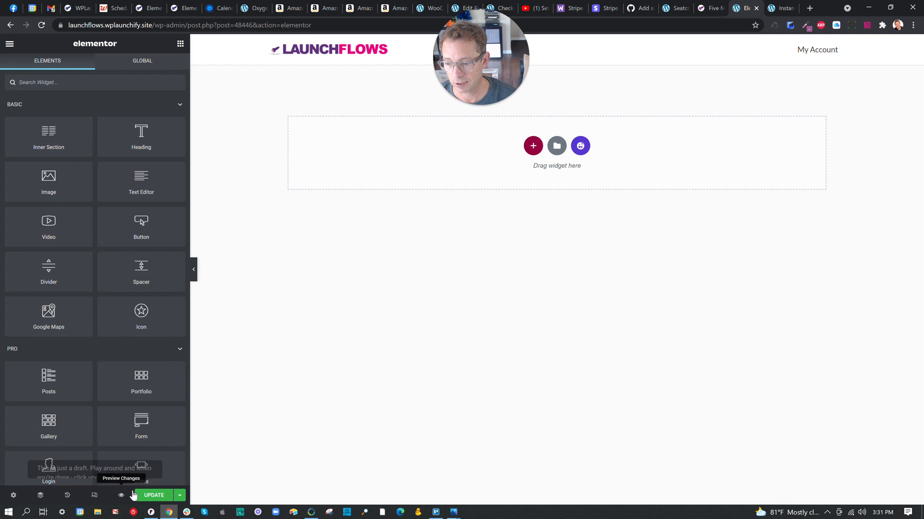
left_click(154, 496)
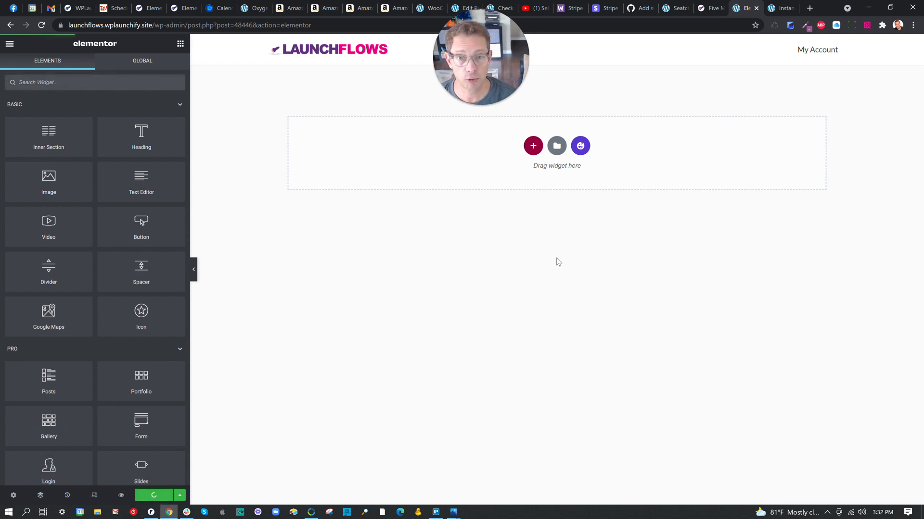
left_click(782, 8)
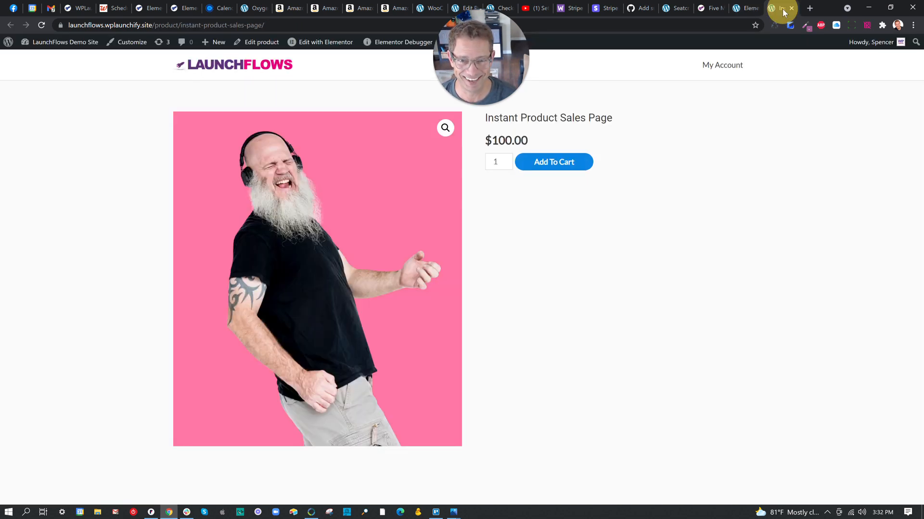
left_click(40, 25)
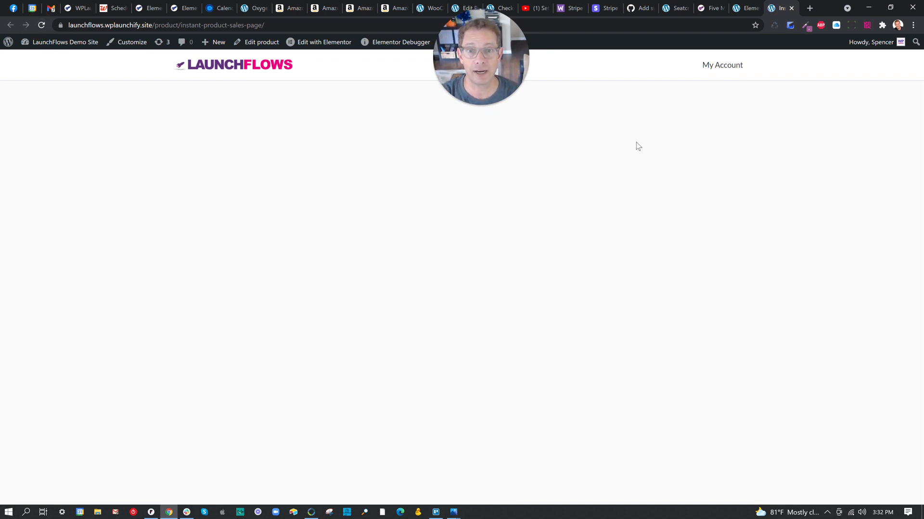
left_click_drag(279, 25, 154, 24)
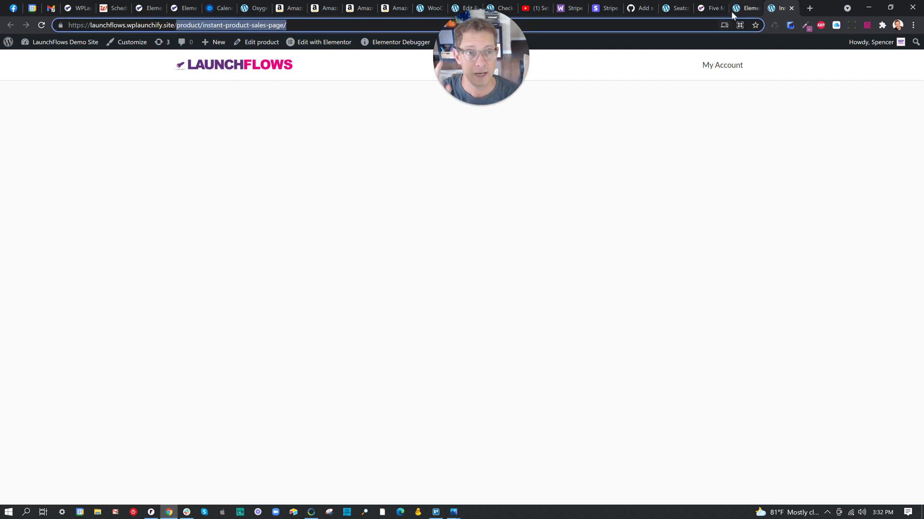
Insert the "Vision so visionary we call it supersight" block from the template library into the empty Elementor product page.
key("ctrl+shift+Tab")
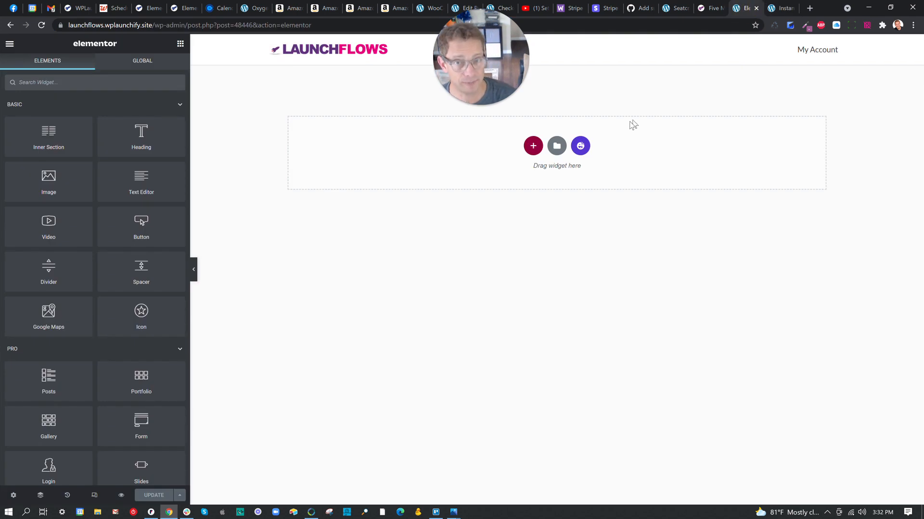
left_click(583, 149)
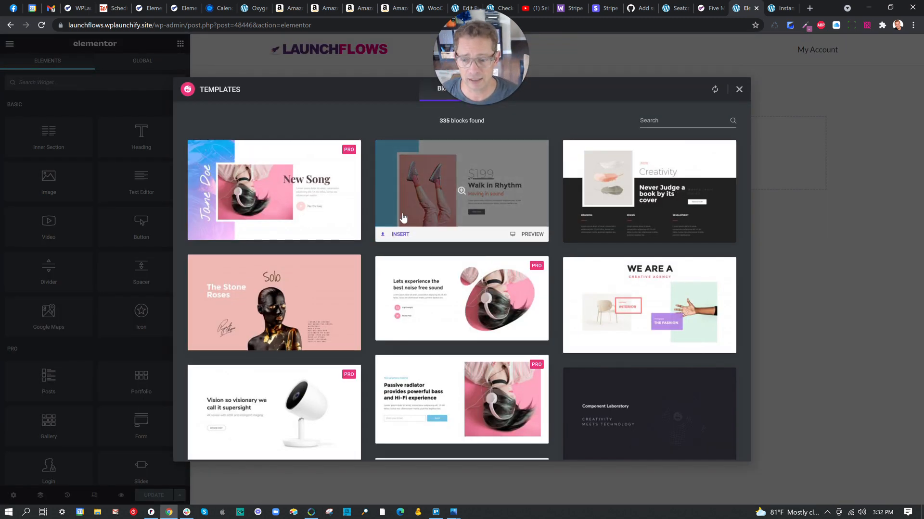
scroll(268, 300, "down", 5)
scroll(231, 269, "up", 3)
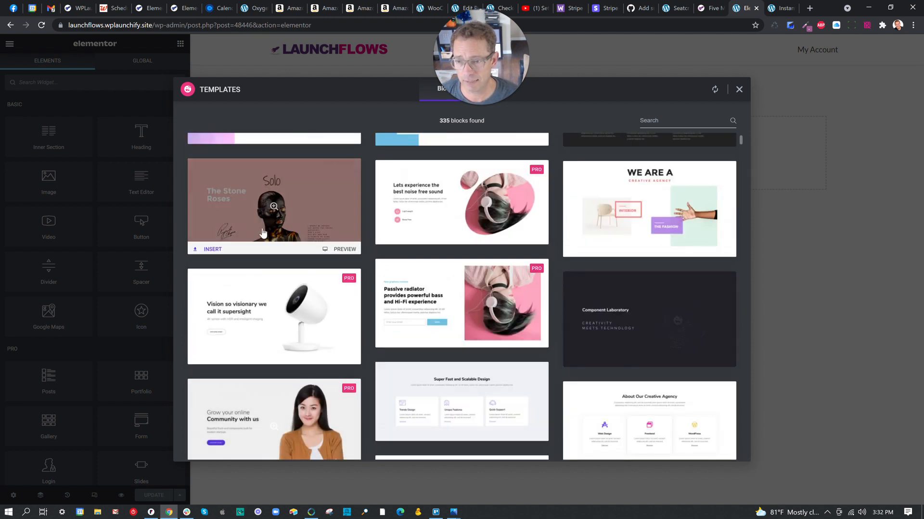
left_click(215, 357)
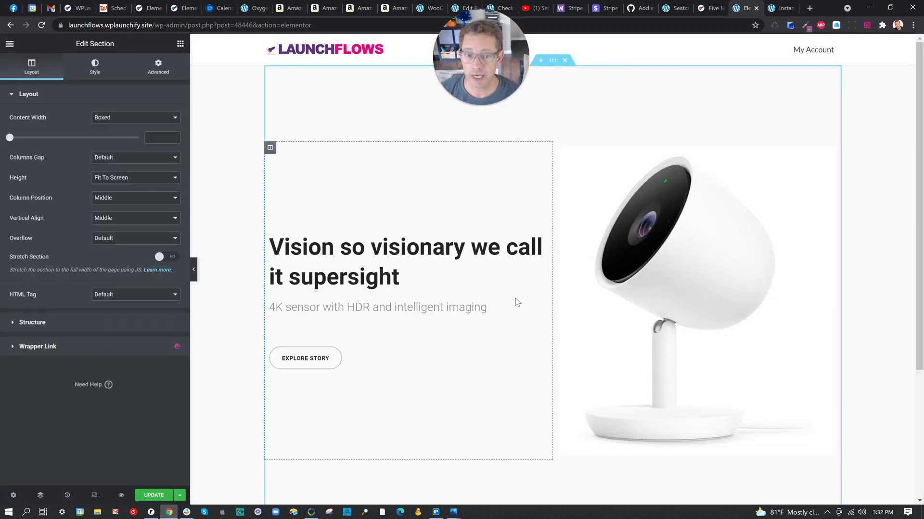
Replace the camera image in the inserted block with music-1.jpg from the media library.
left_click(692, 235)
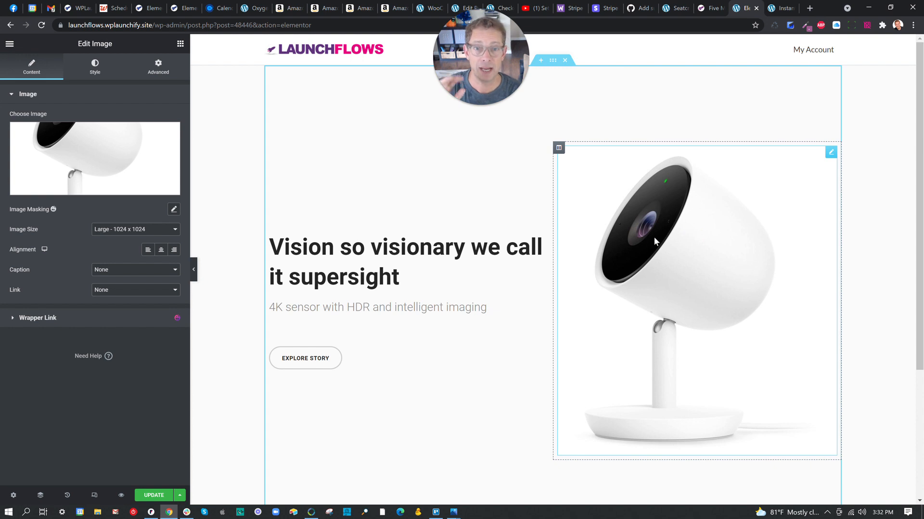
left_click(81, 156)
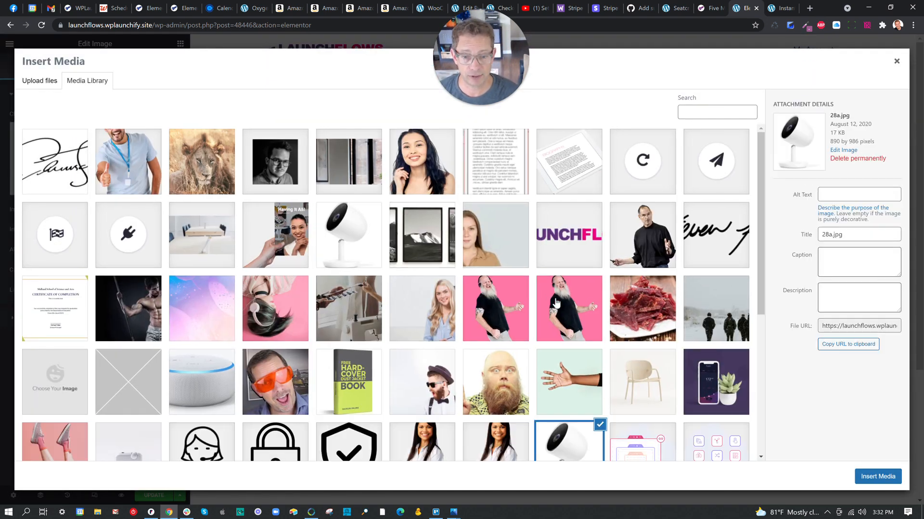
left_click(499, 305)
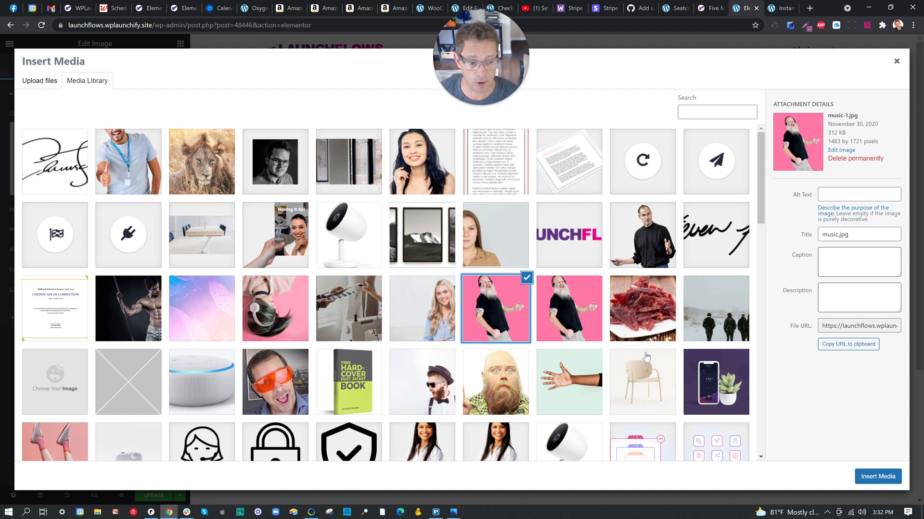
left_click(873, 476)
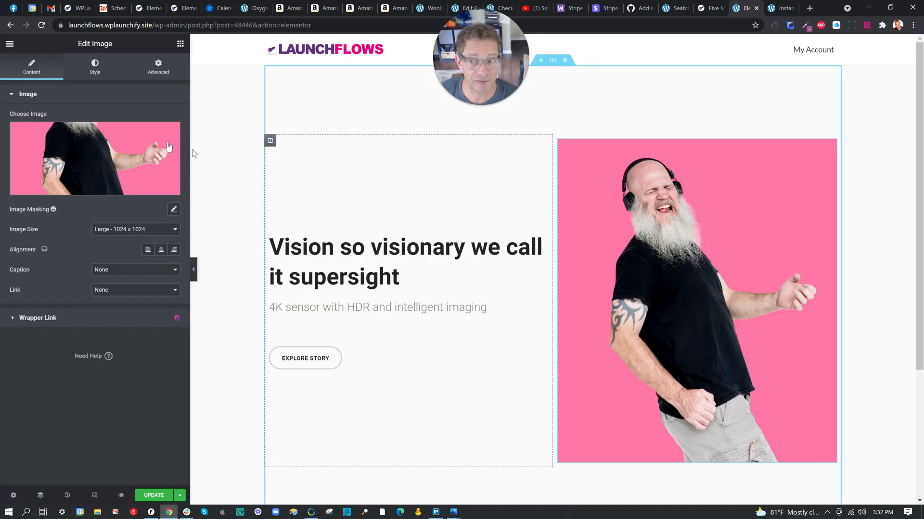
Remove the image widget's static picture and set its dynamic source to the post's Featured Image.
left_click(170, 133)
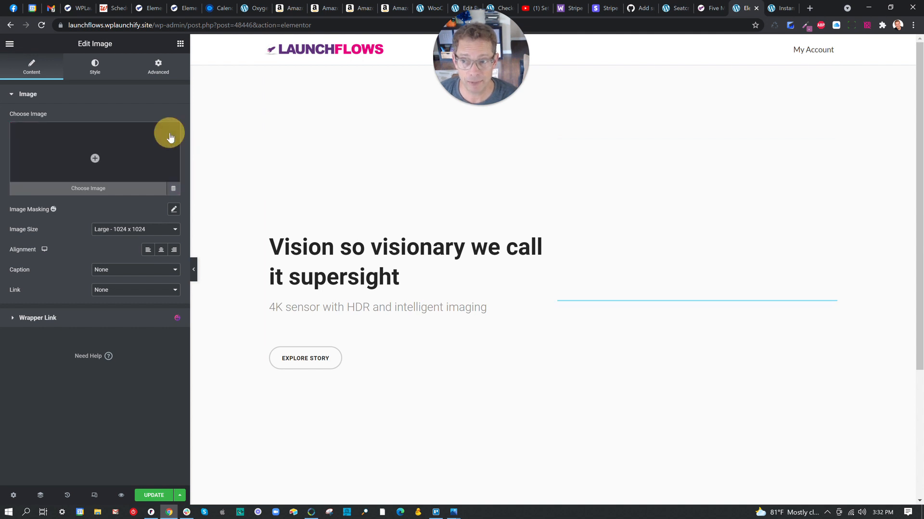
left_click(174, 188)
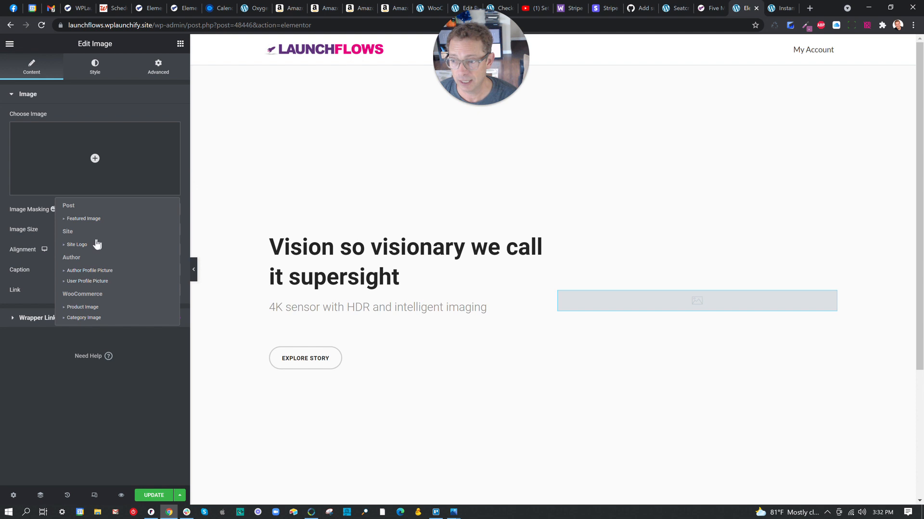
left_click(78, 220)
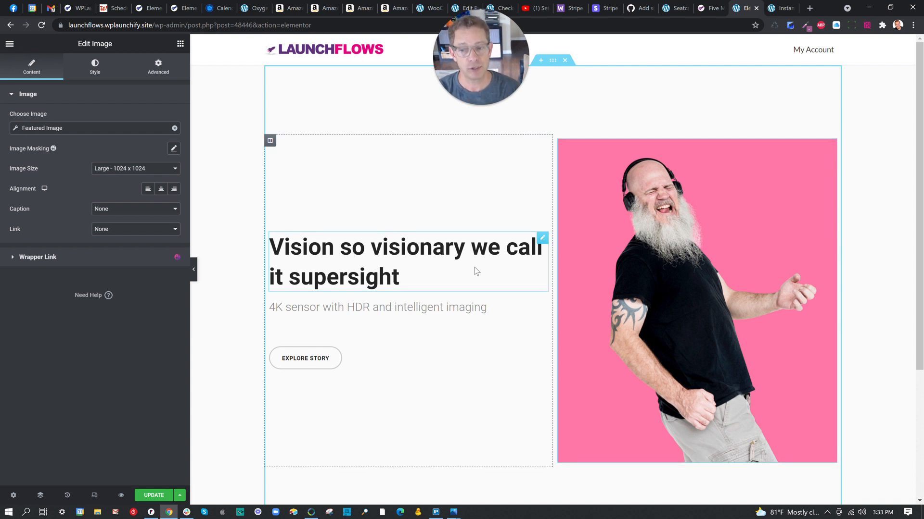
Select the EXPLORE STORY button, then open the product's edit page and copy its LF - Direct Checkout Link.
left_click(336, 357)
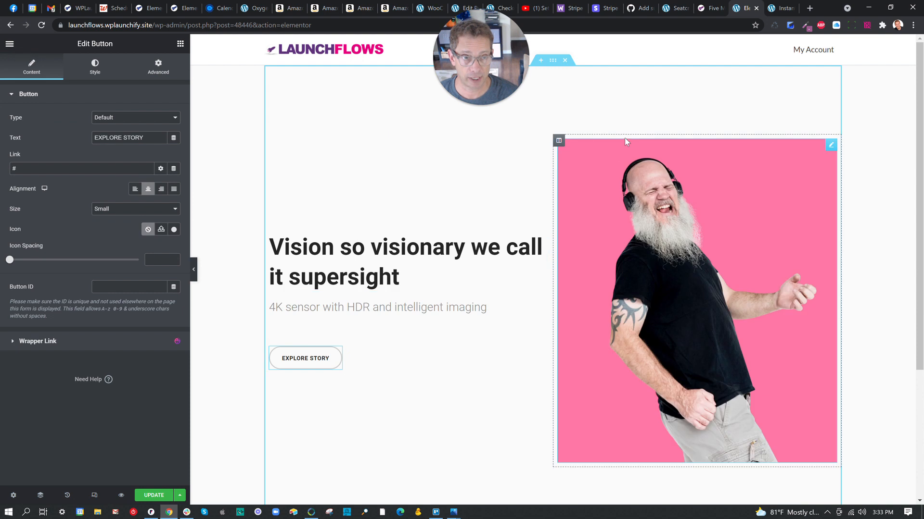
left_click(783, 10)
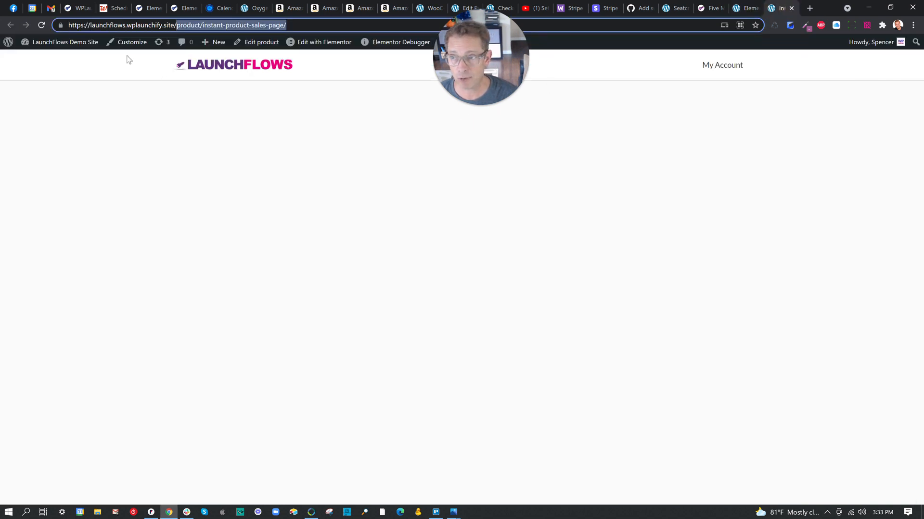
left_click(264, 44)
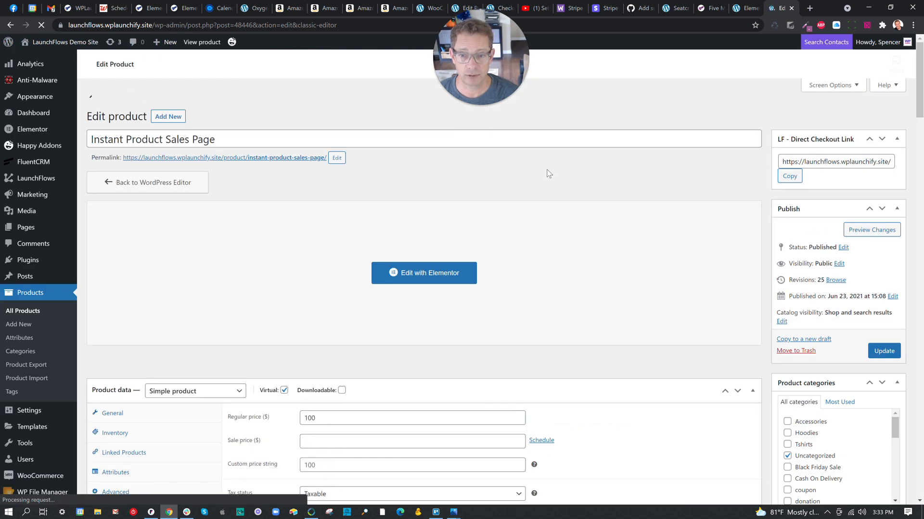
left_click(780, 139)
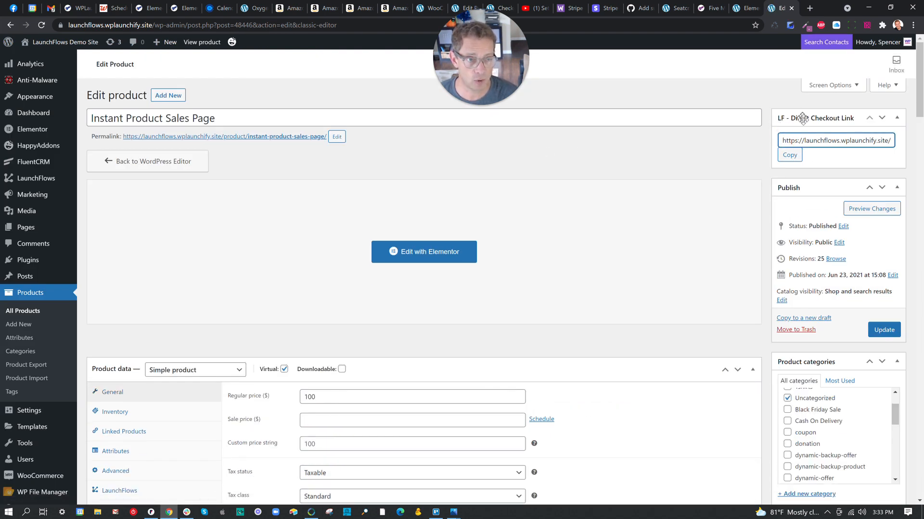
left_click(791, 156)
left_click(791, 155)
Set the EXPLORE STORY button's link in Elementor to the copied direct checkout URL and check its product ID.
left_click(750, 8)
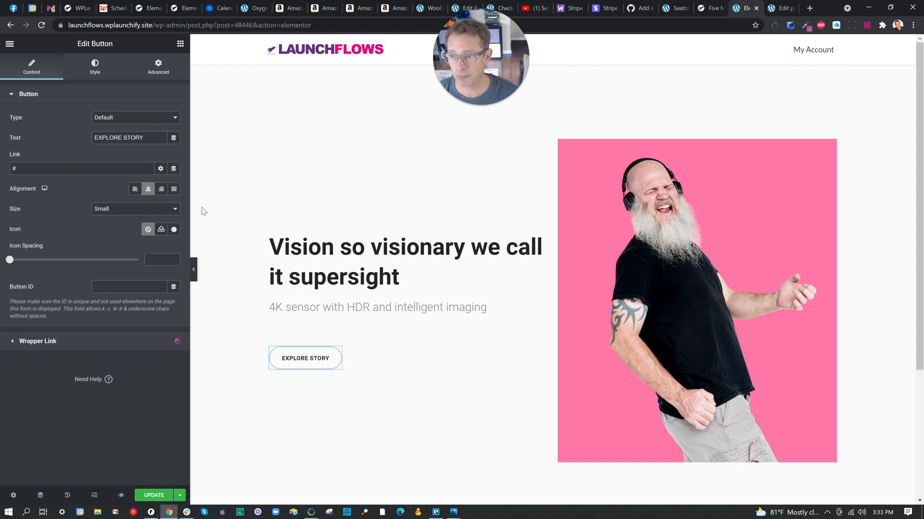
double_click(10, 166)
key("ctrl+v")
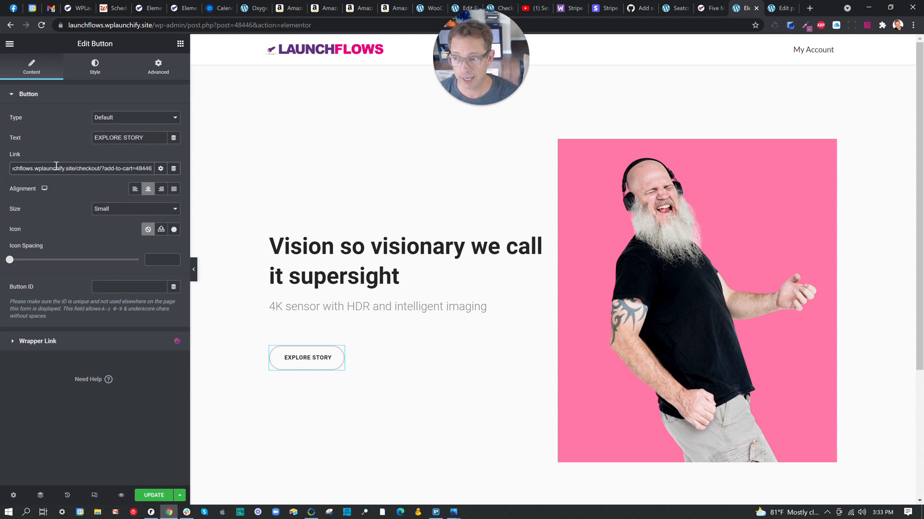
double_click(139, 169)
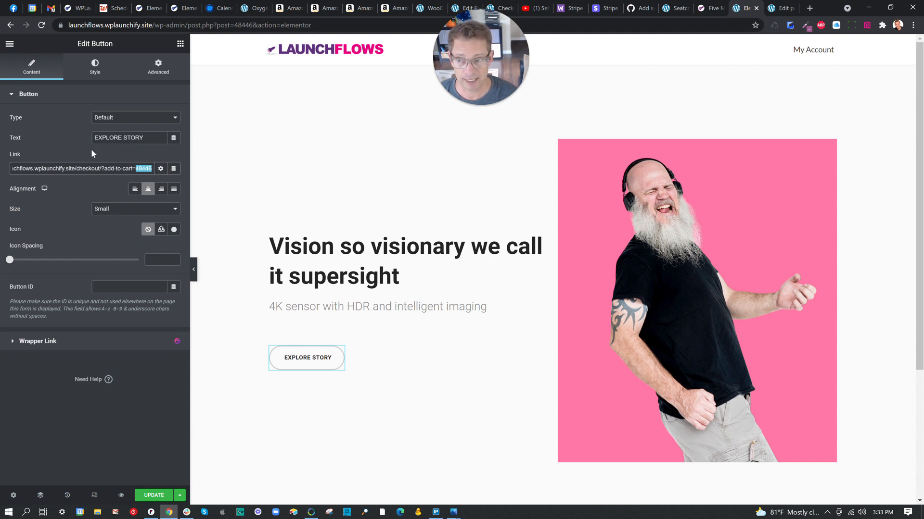
Change the button's text to "Get It Now!!" and update the page.
left_click_drag(151, 138, 6, 124)
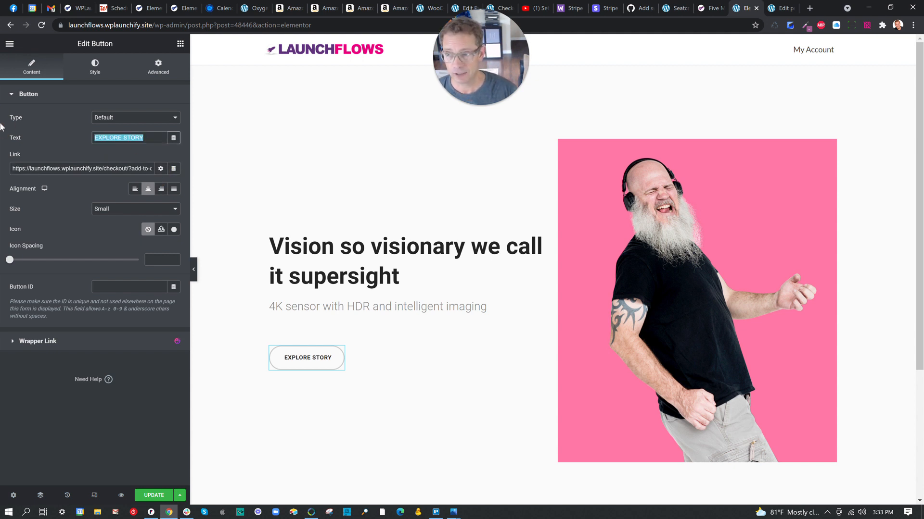
type("Get")
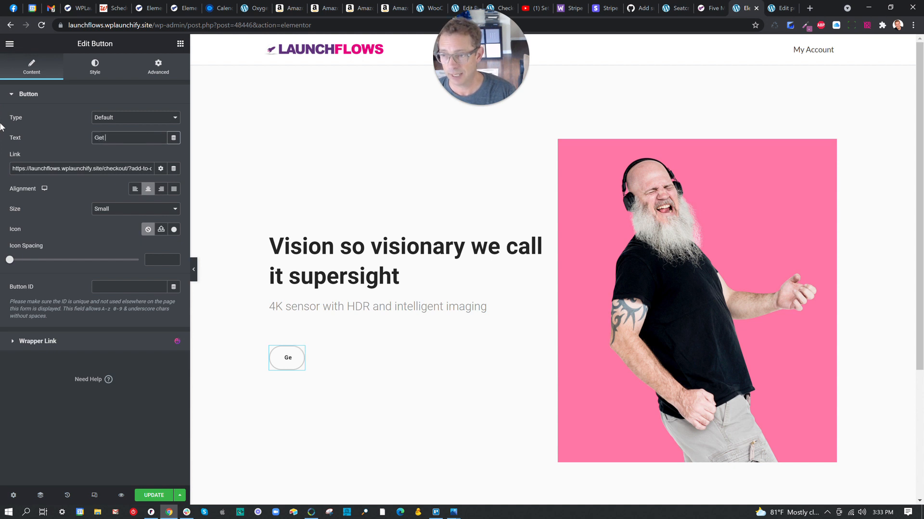
type(" It Now!!")
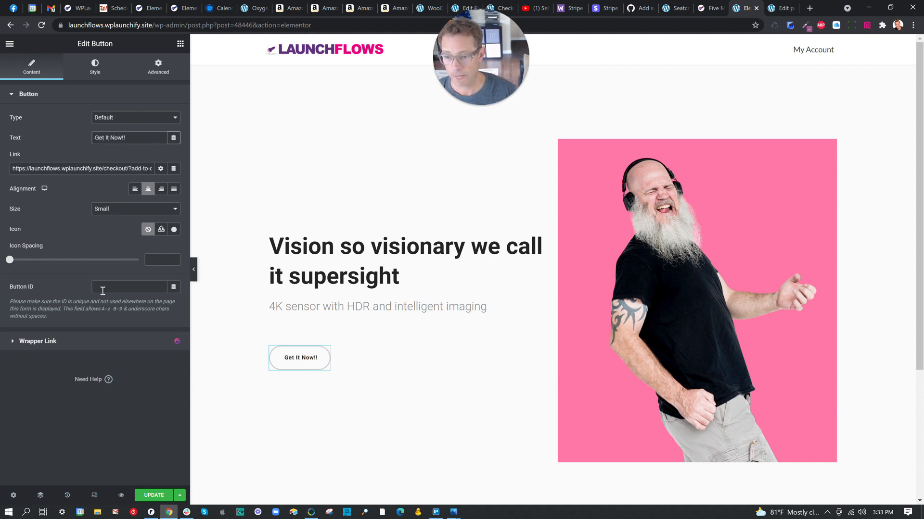
left_click(153, 495)
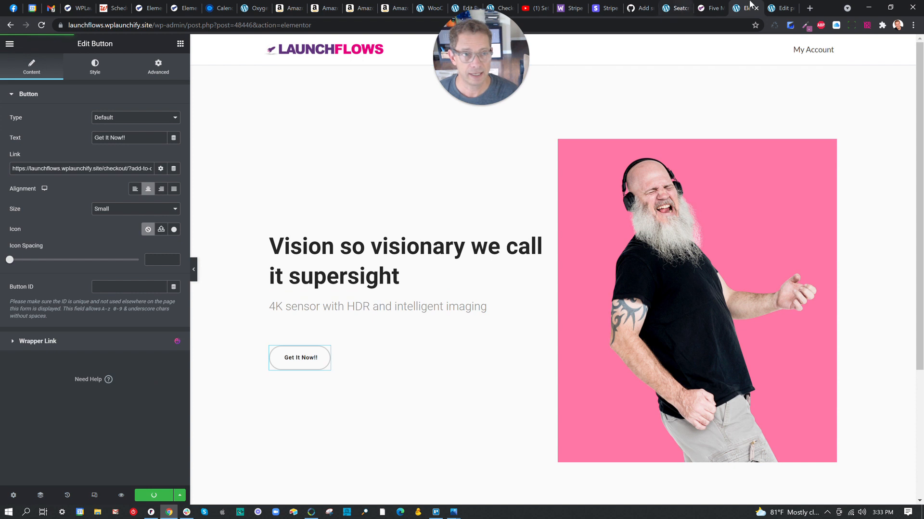
Open the live product page from its permalink, check its URL, test the "Get It Now!!" button's checkout, and return to the page.
left_click(781, 8)
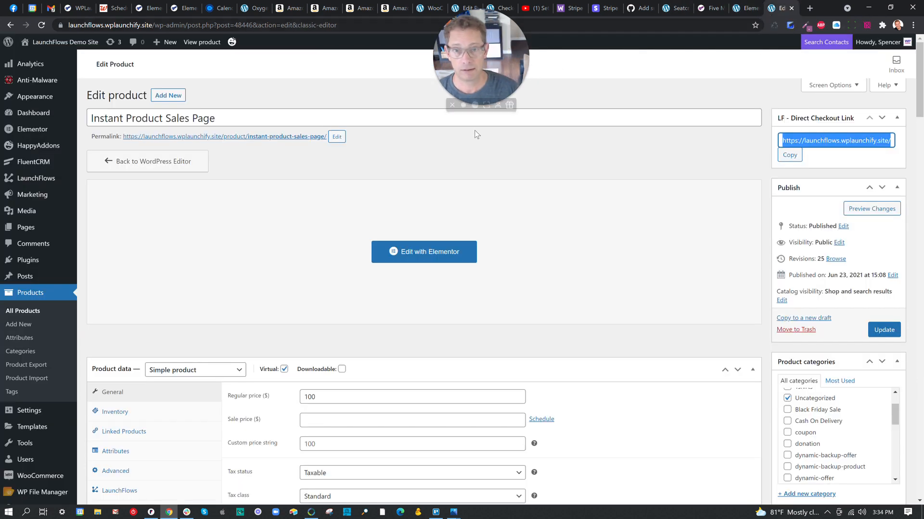
left_click(295, 136)
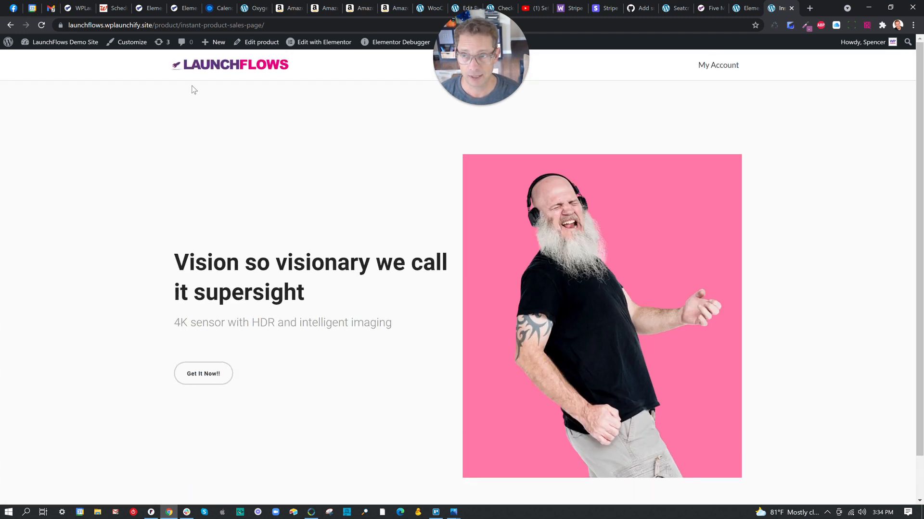
left_click_drag(182, 21, 260, 26)
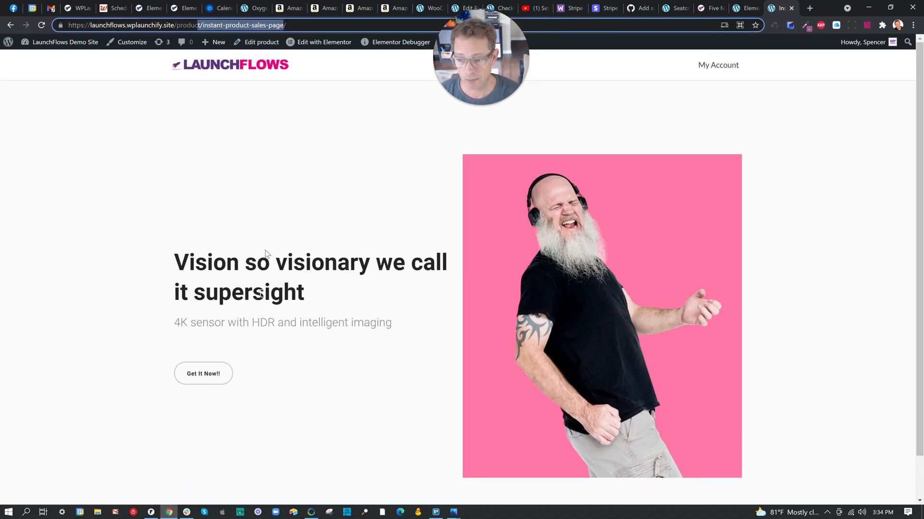
left_click(217, 369)
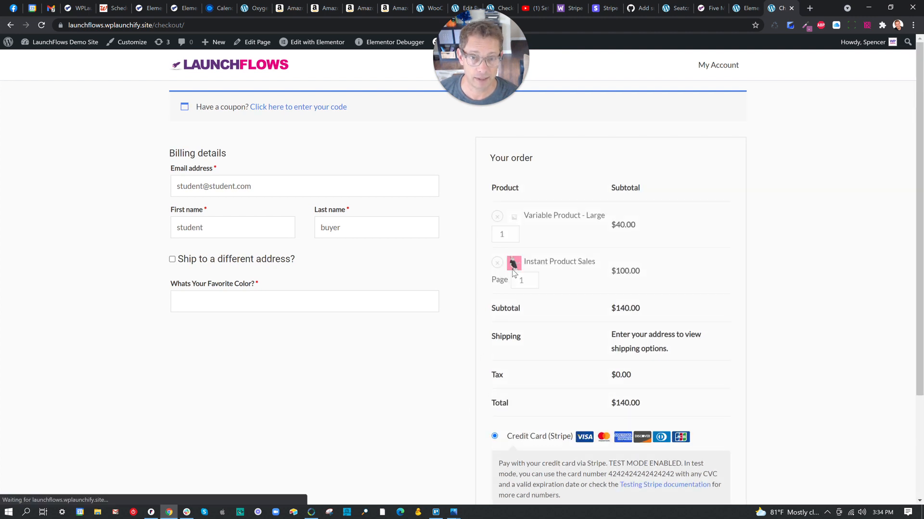
left_click(14, 26)
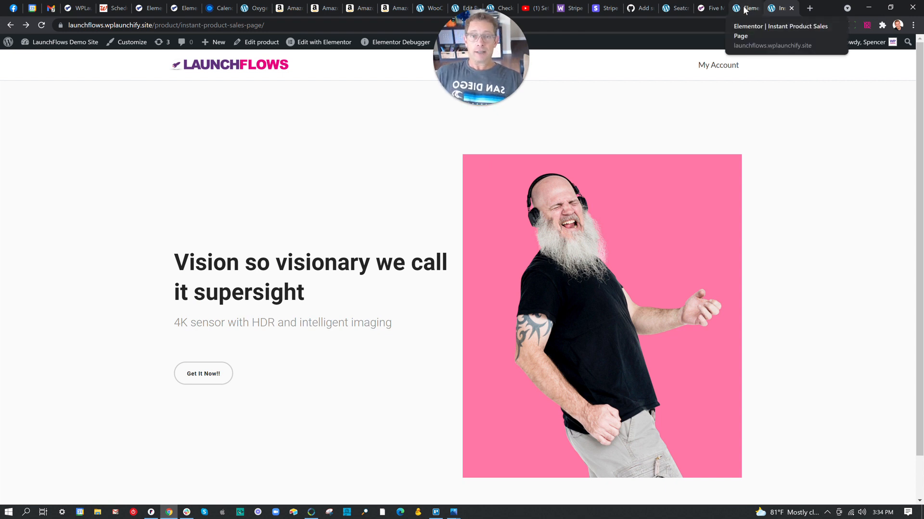
Return to the Elementor editor and check the product ID at the end of the "Get It Now!!" button's checkout link.
left_click(744, 8)
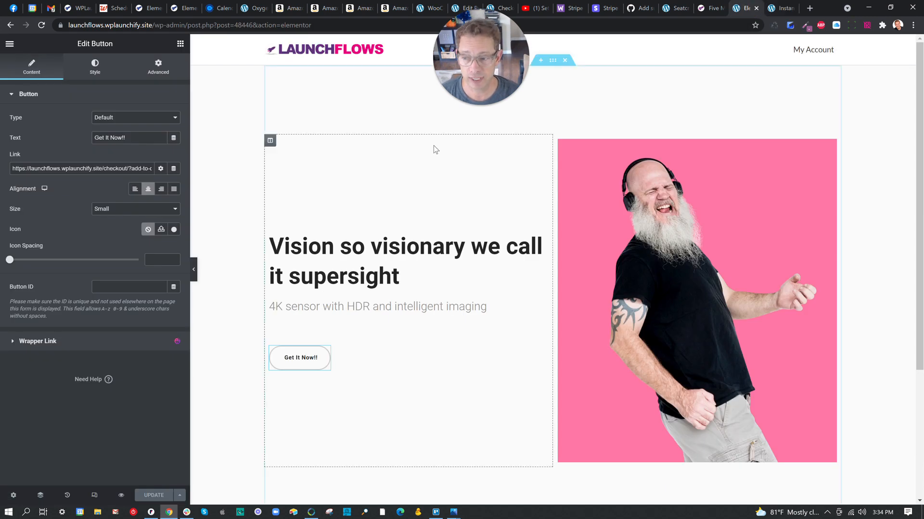
left_click_drag(126, 169, 191, 174)
key("Right")
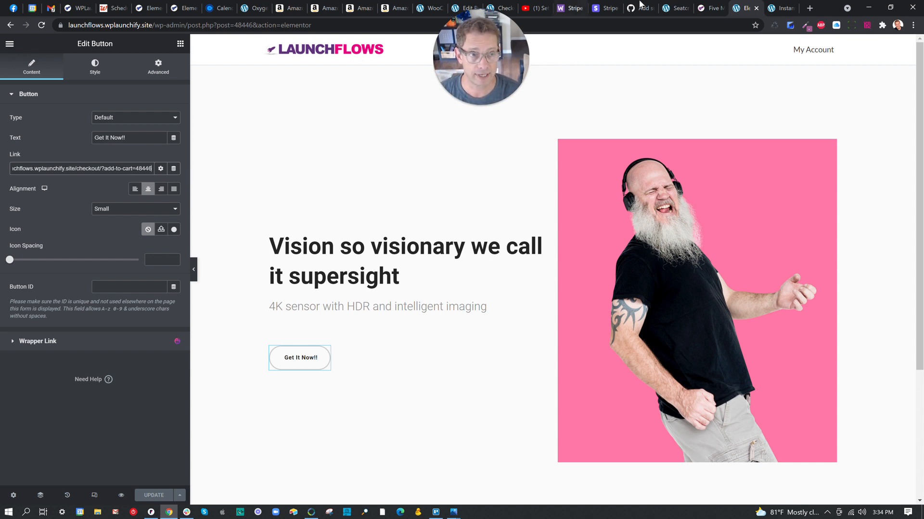
Open the product's edit page and examine the Sold individually inventory option and the available product types.
left_click(782, 8)
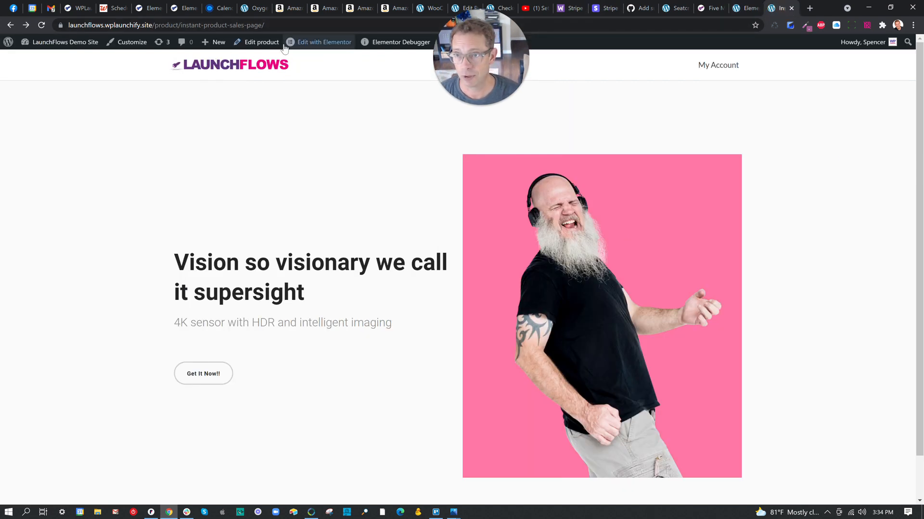
left_click(258, 42)
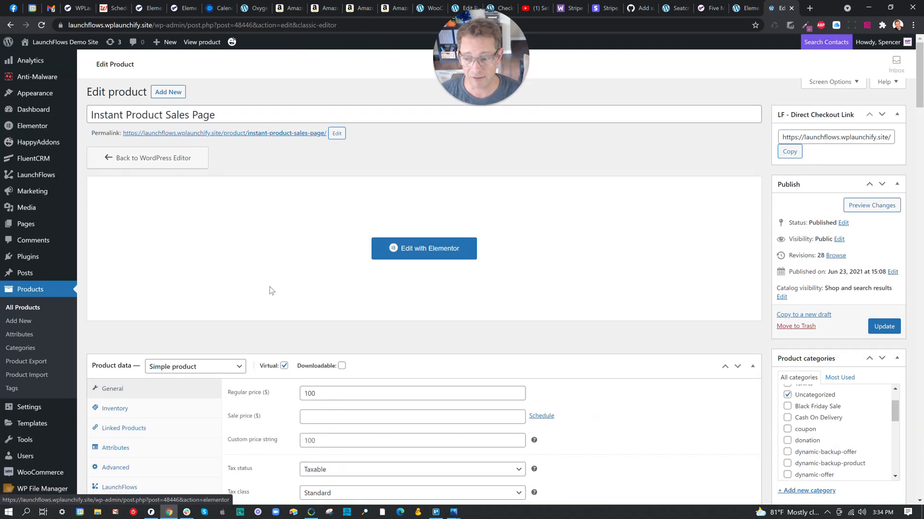
scroll(270, 290, "down", 2)
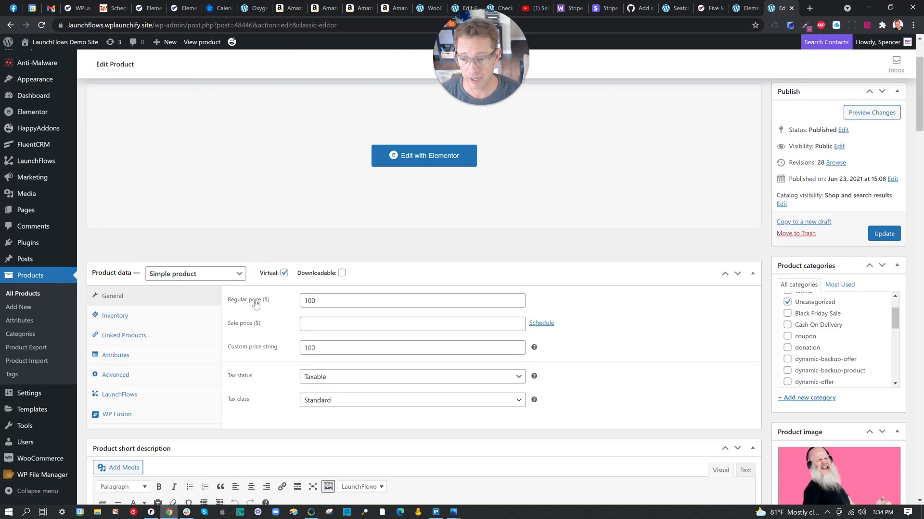
left_click(125, 319)
left_click(241, 354)
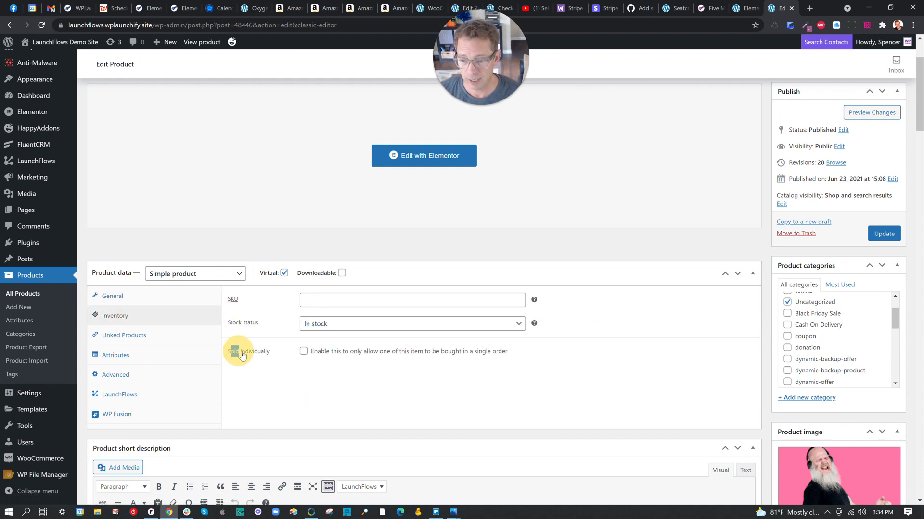
left_click_drag(242, 355, 271, 355)
left_click(303, 354)
left_click(303, 354)
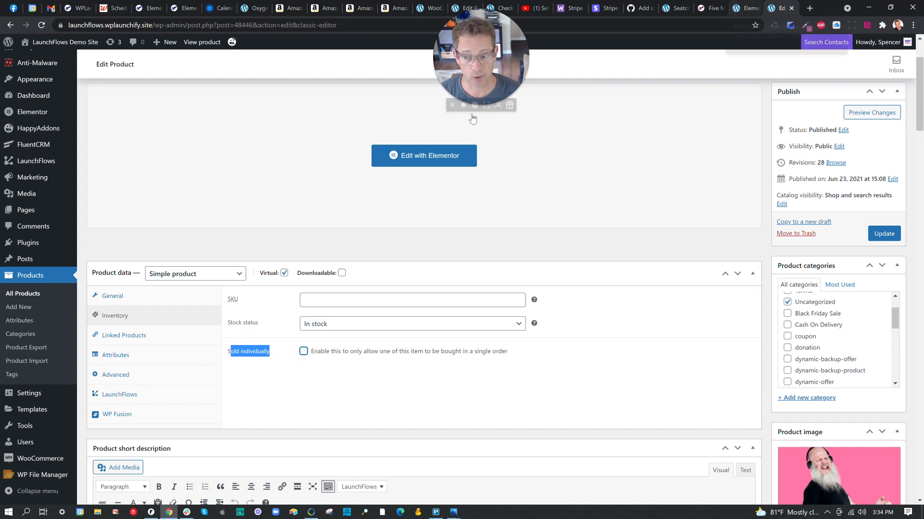
left_click(201, 279)
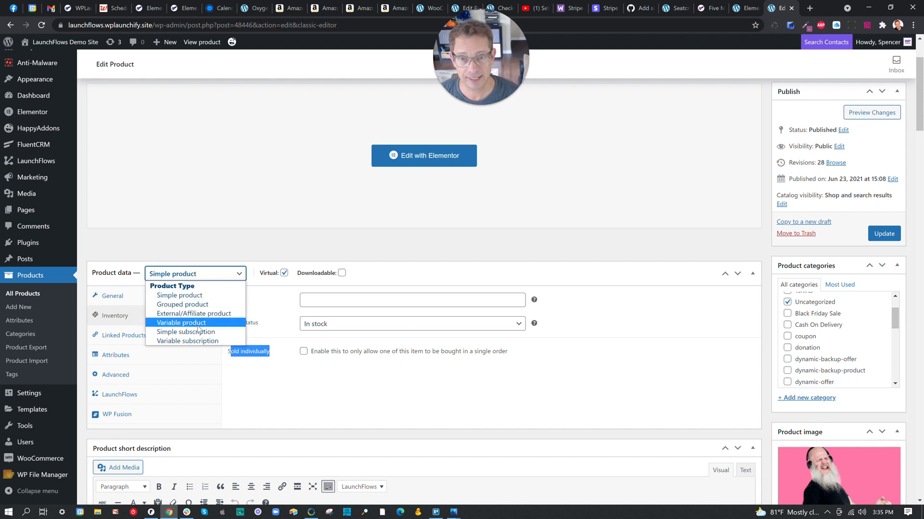
Append "&quantity=1" to the "Get It Now!!" button's checkout link in the Elementor editor.
left_click(745, 8)
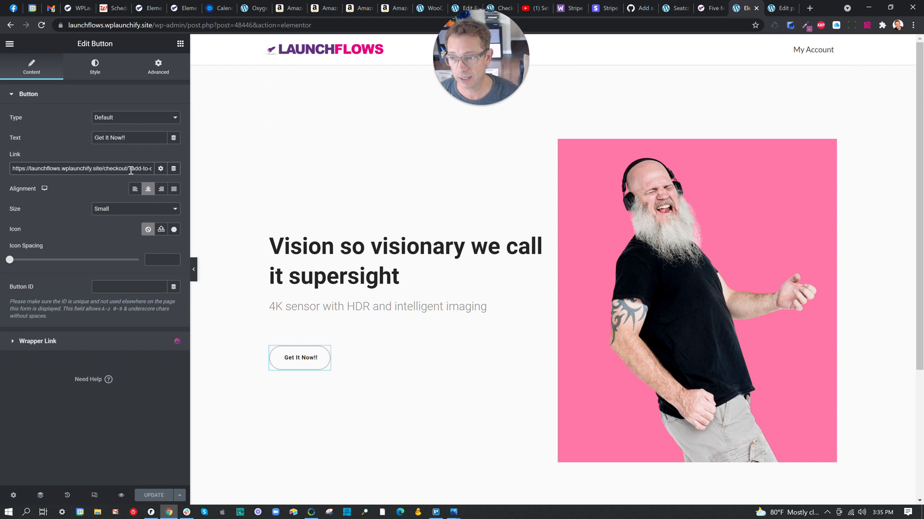
left_click_drag(131, 171, 197, 171)
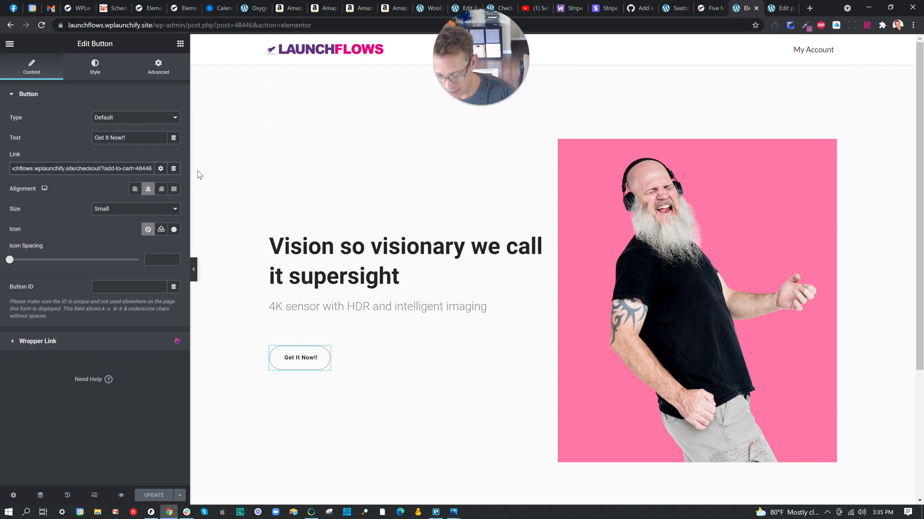
type("&quant")
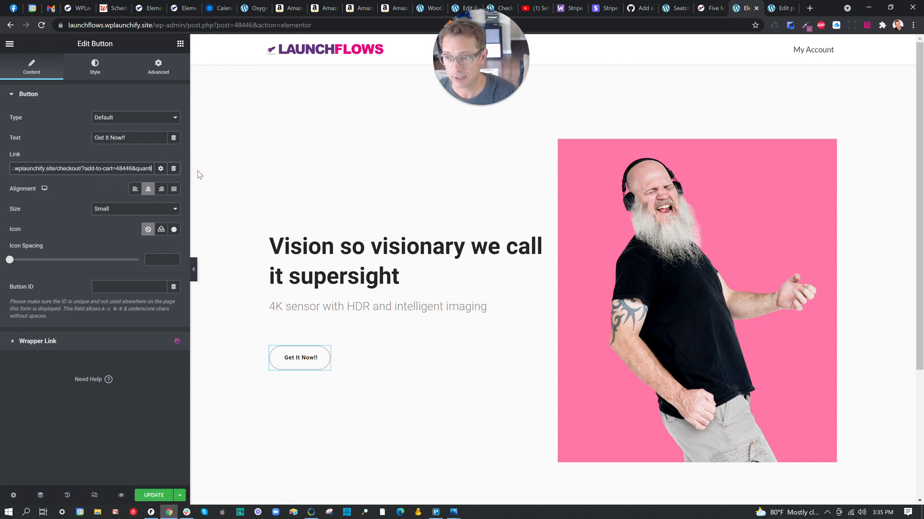
type("ity=1")
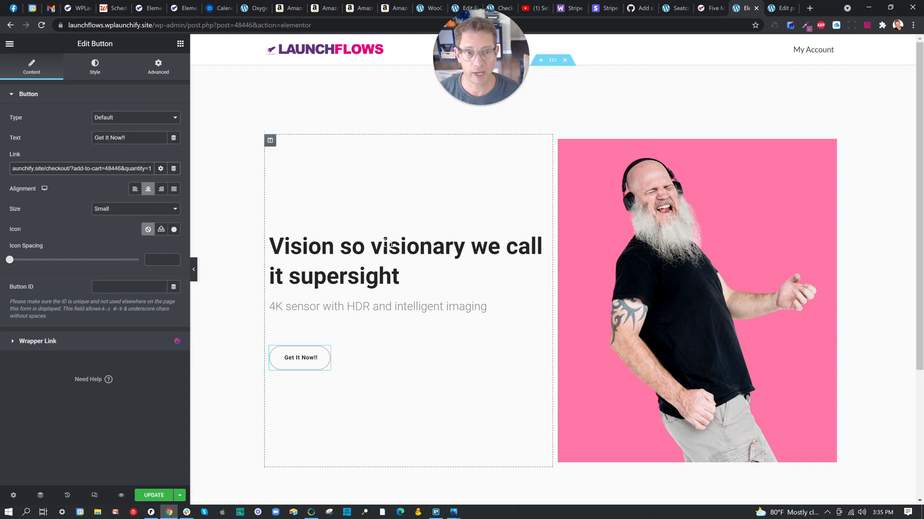
Open the LaunchFlows documentation guide How To Create Variable Product Links and examine its variation_id and quantity link syntax.
left_click(710, 8)
left_click(11, 25)
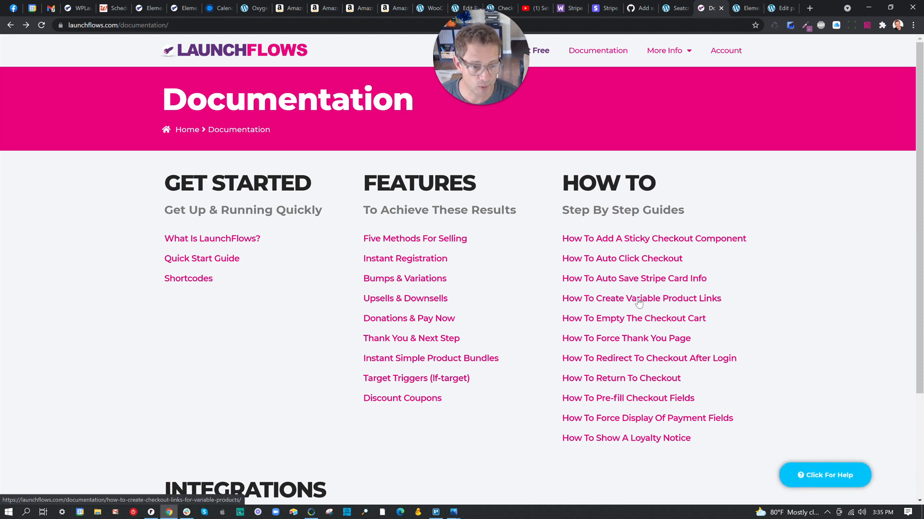
left_click(619, 302)
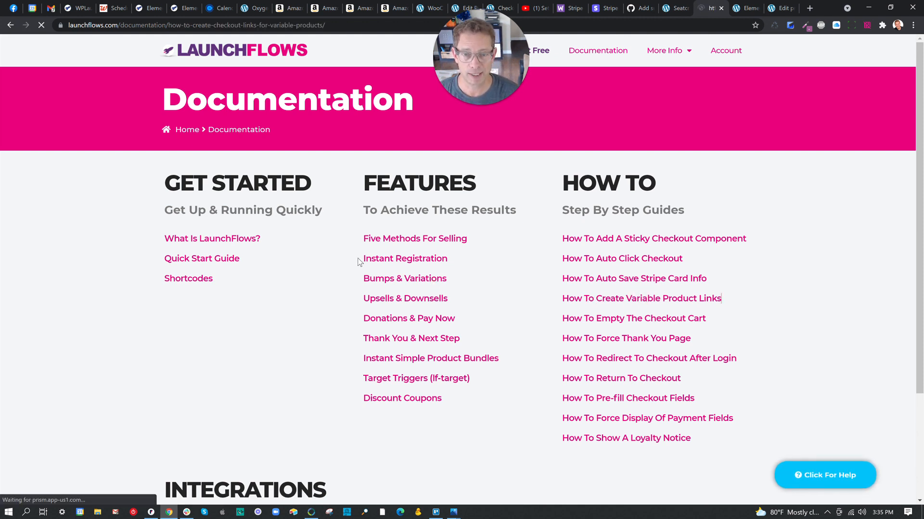
scroll(348, 325, "down", 4)
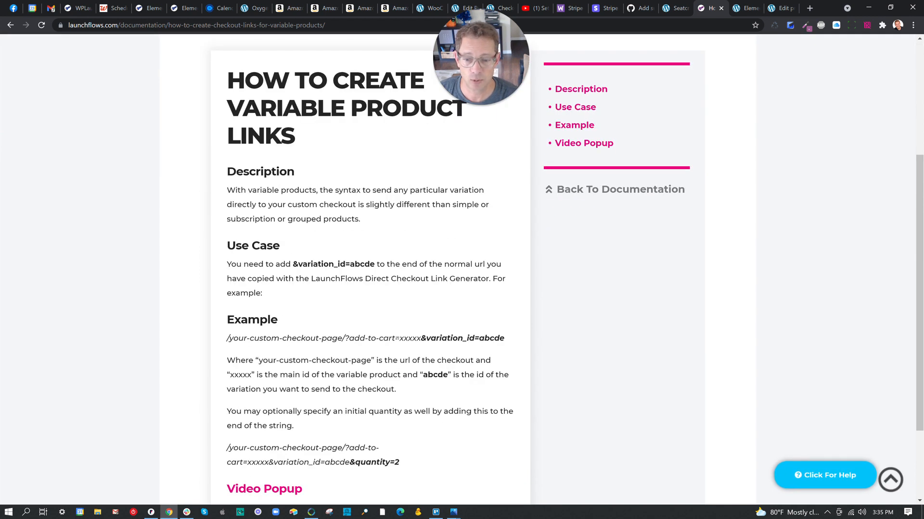
scroll(444, 345, "down", 1)
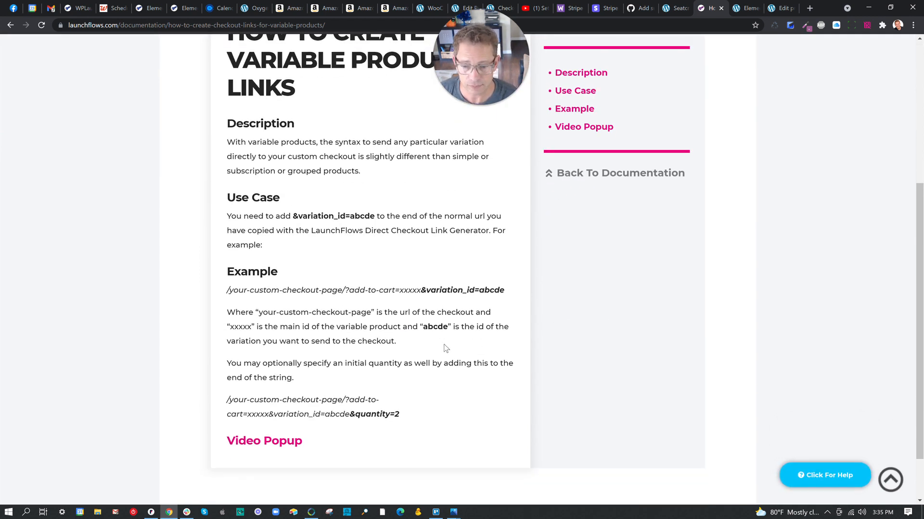
left_click_drag(350, 414, 406, 415)
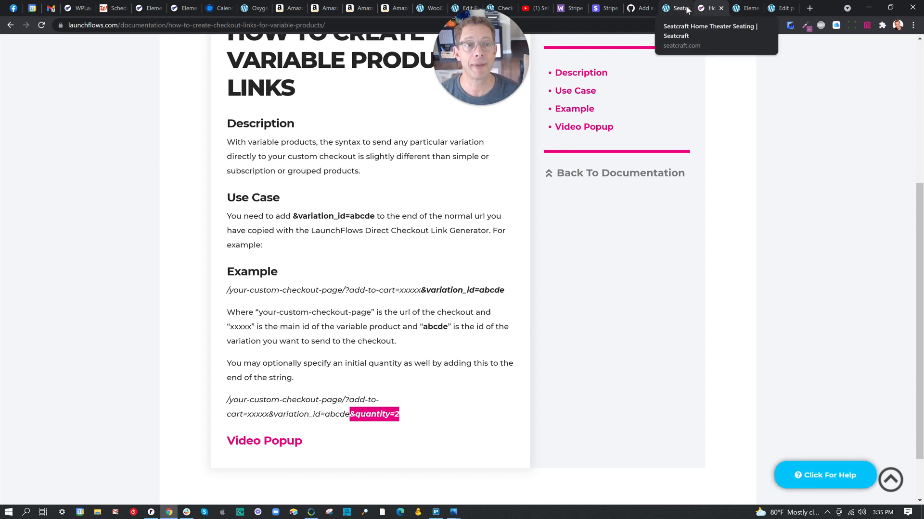
Replace the page's existing section in Elementor with a section of two equal columns, its height set to Fit To Screen.
left_click(741, 9)
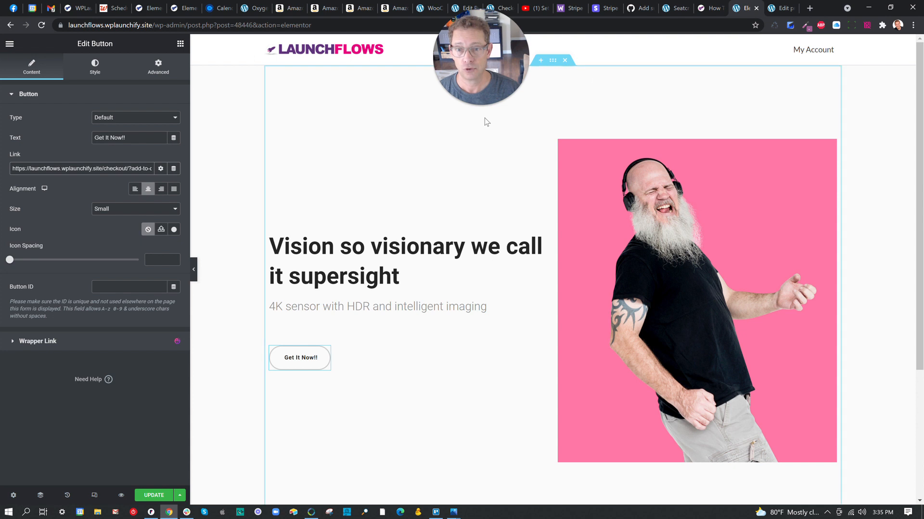
left_click(567, 64)
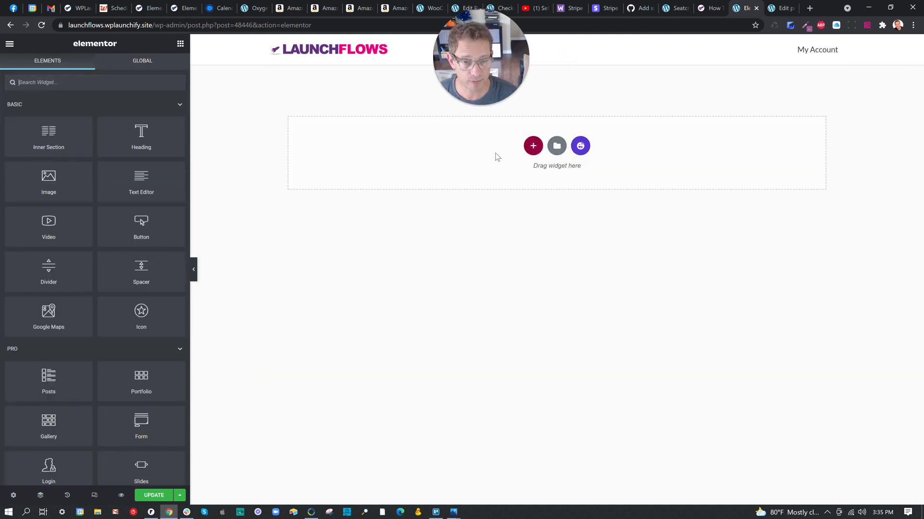
left_click(534, 153)
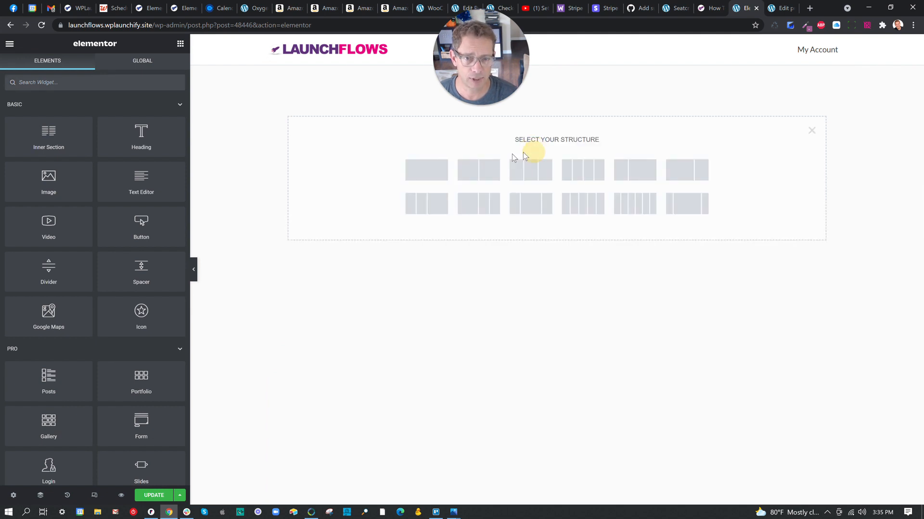
left_click(469, 171)
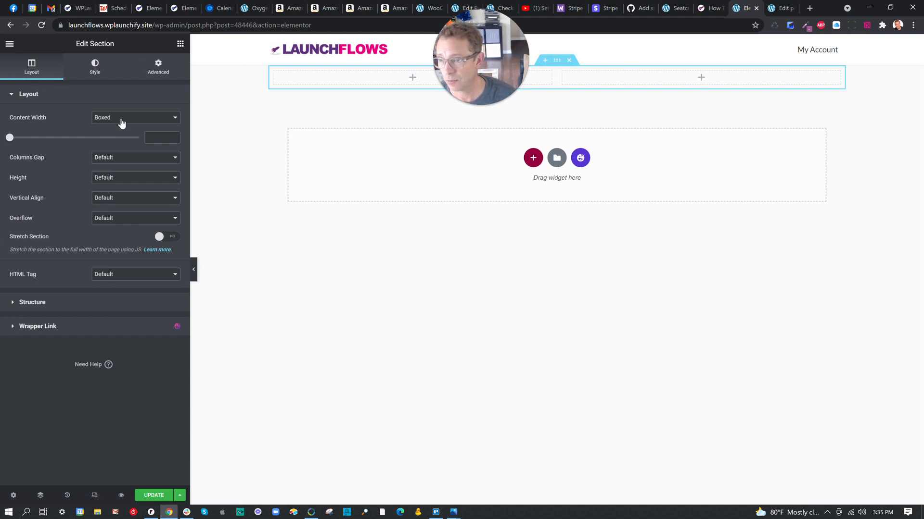
left_click(122, 179)
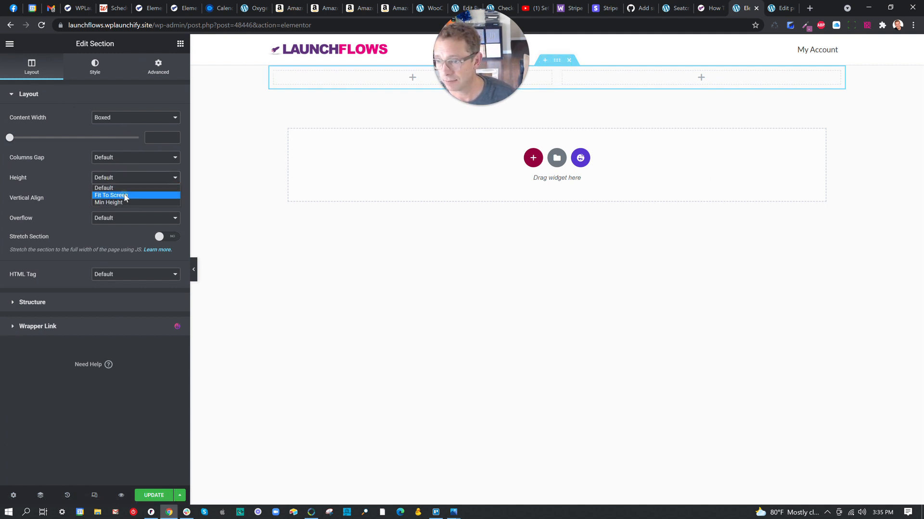
left_click(125, 196)
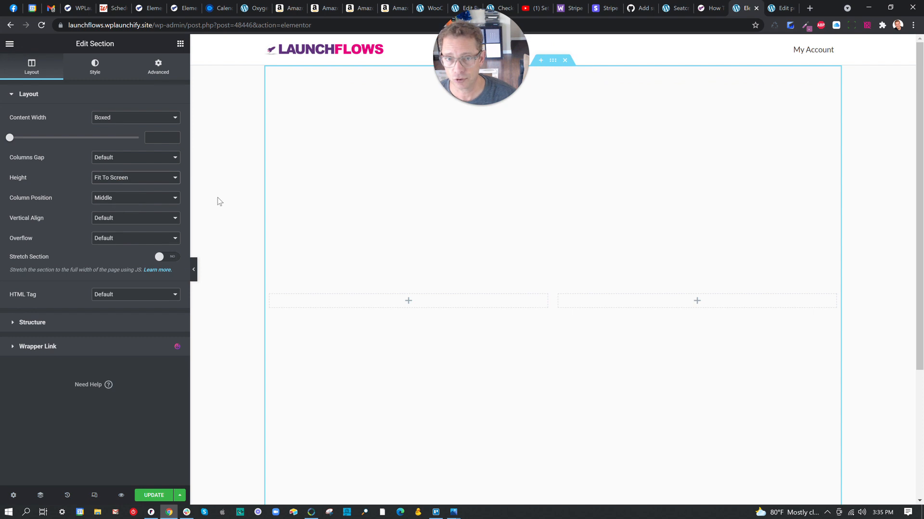
Find the Product Title widget by searching for "product" and place it in the section's first column.
left_click(180, 44)
left_click(131, 83)
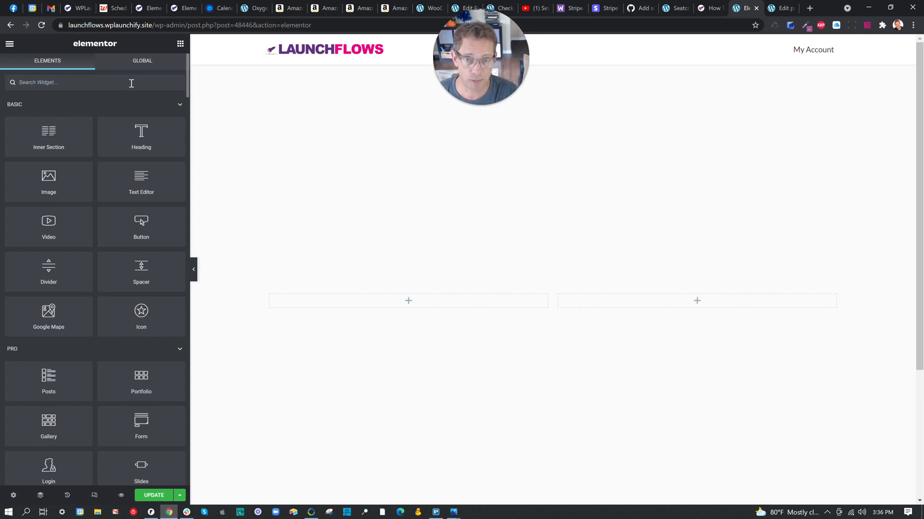
type("products")
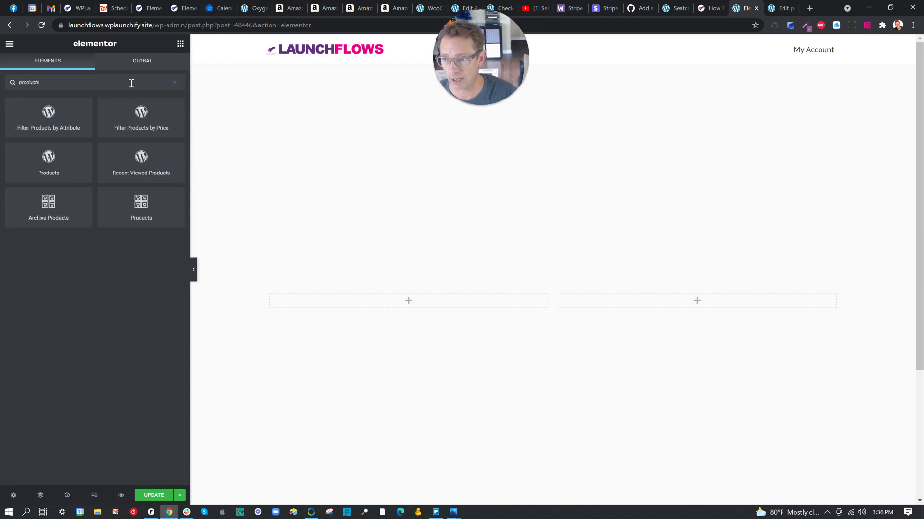
key("BackSpace")
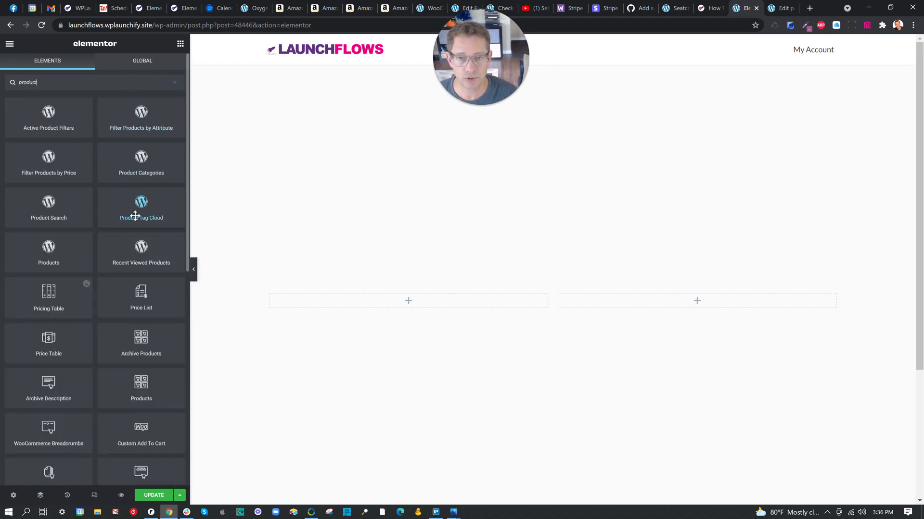
scroll(135, 216, "down", 4)
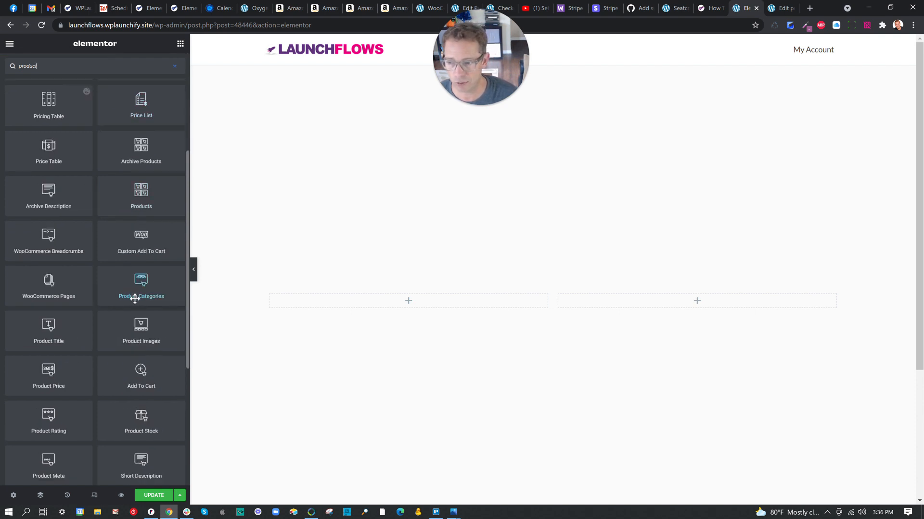
scroll(129, 332, "down", 2)
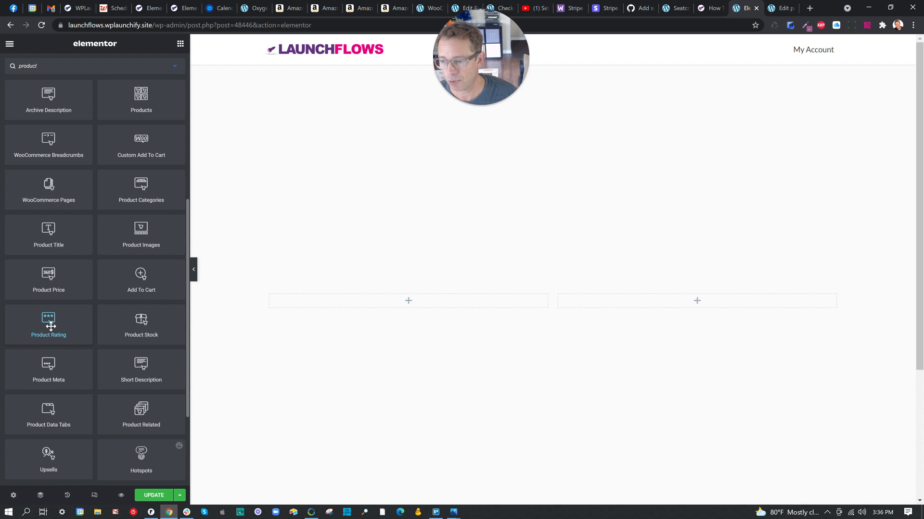
left_click_drag(56, 230, 357, 299)
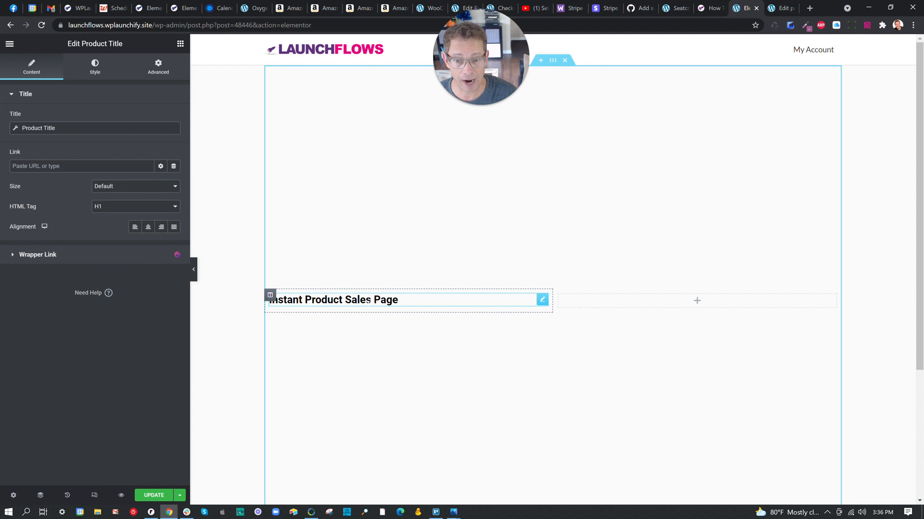
Find the Product Images widget by searching for "product", place it in the second column, and open its style settings.
left_click(180, 43)
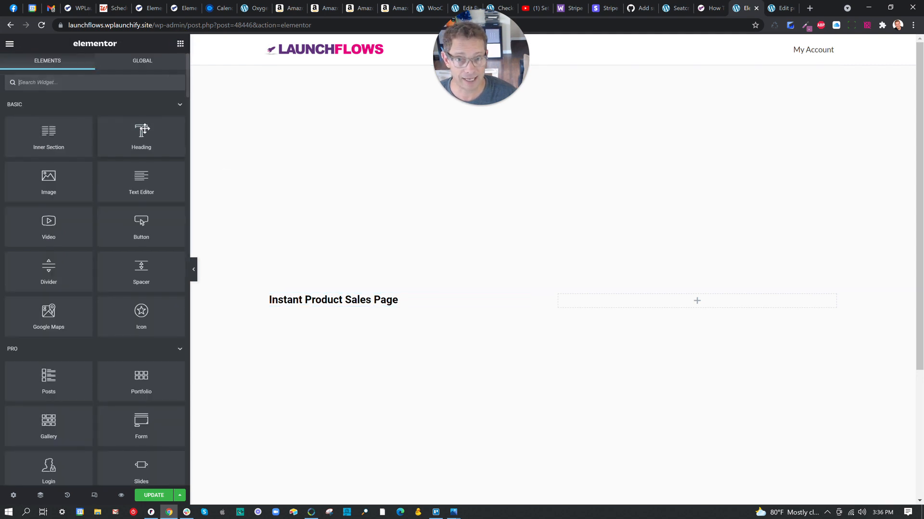
left_click(70, 89)
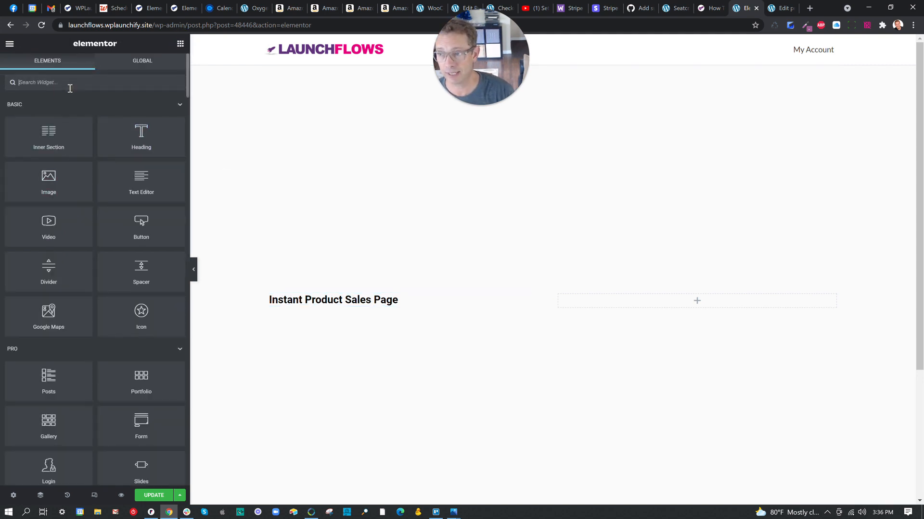
type("product")
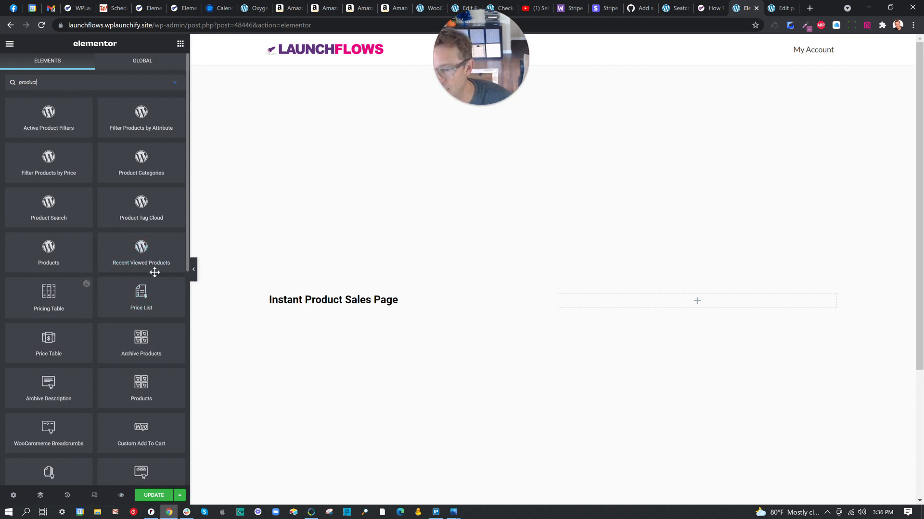
scroll(154, 272, "down", 6)
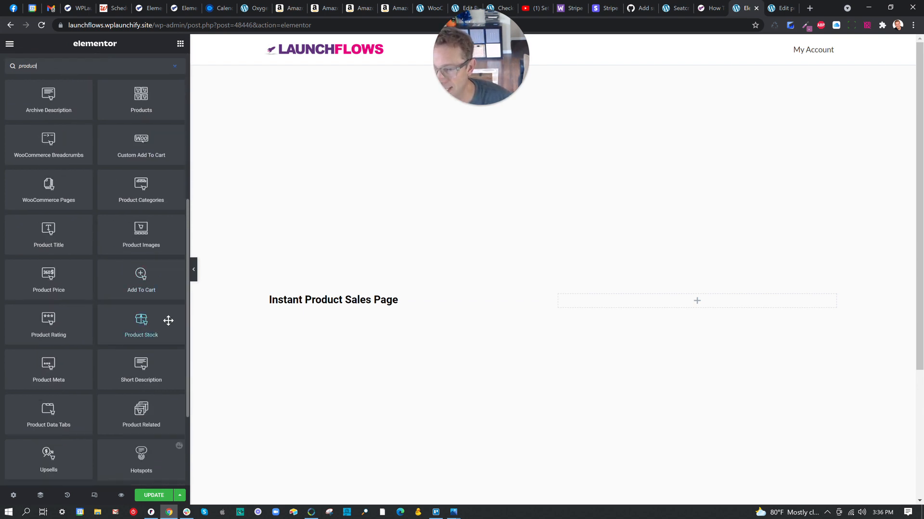
left_click_drag(148, 236, 594, 311)
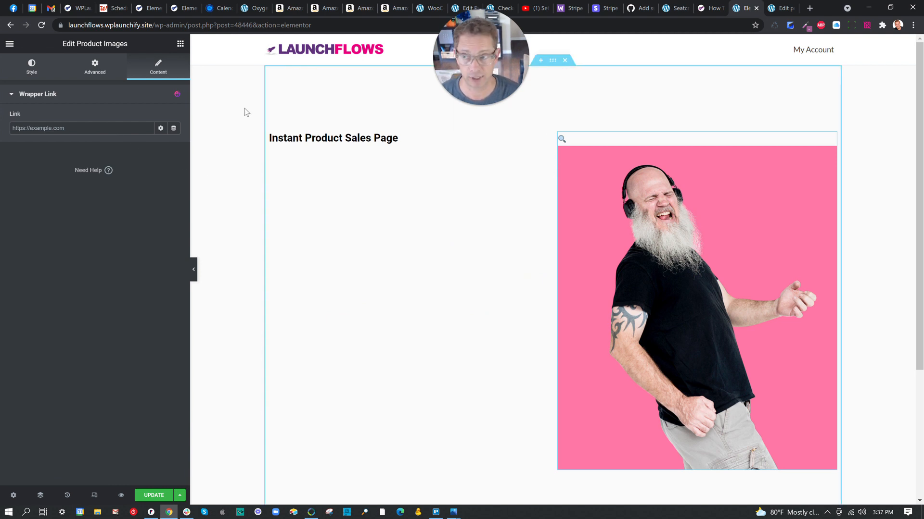
left_click(32, 66)
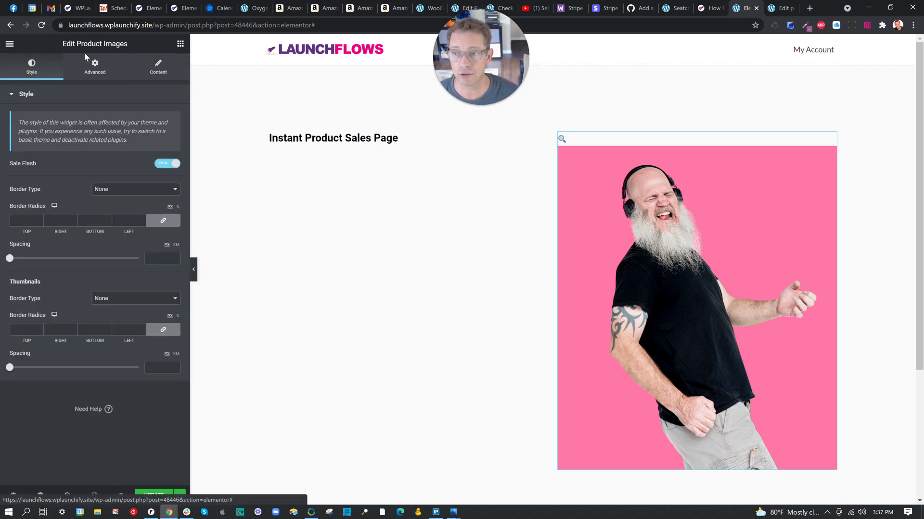
Find the Add To Cart widget by searching for "add" and place it below the product title in the first column.
left_click(179, 45)
type("add")
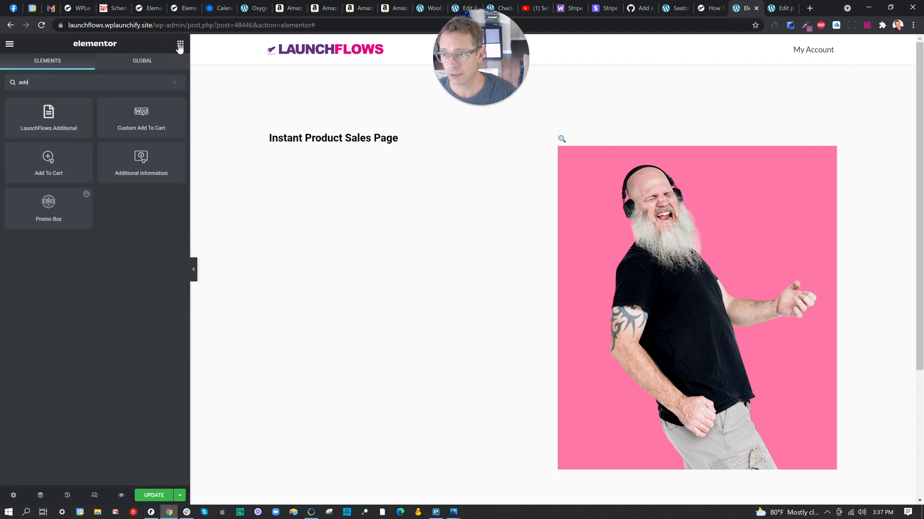
left_click_drag(62, 159, 370, 137)
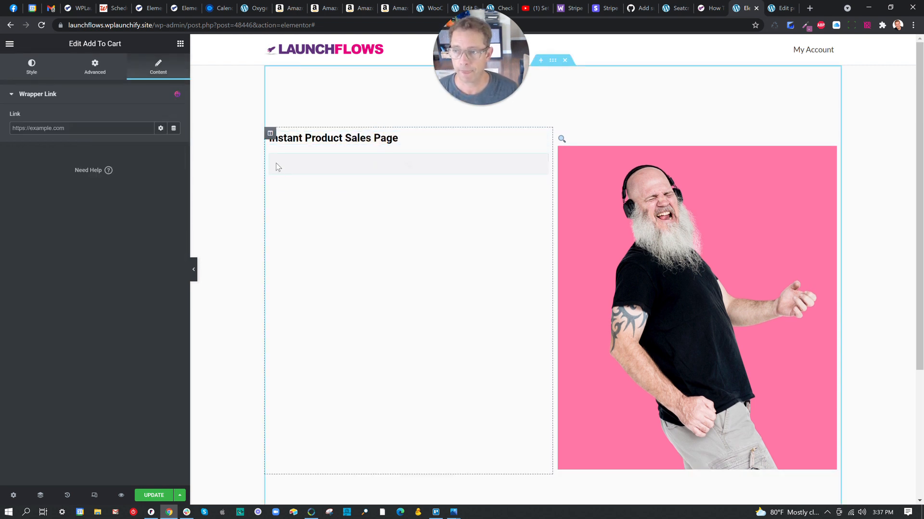
Set the Add To Cart button's alignment to center in its style settings and update the page.
left_click(31, 65)
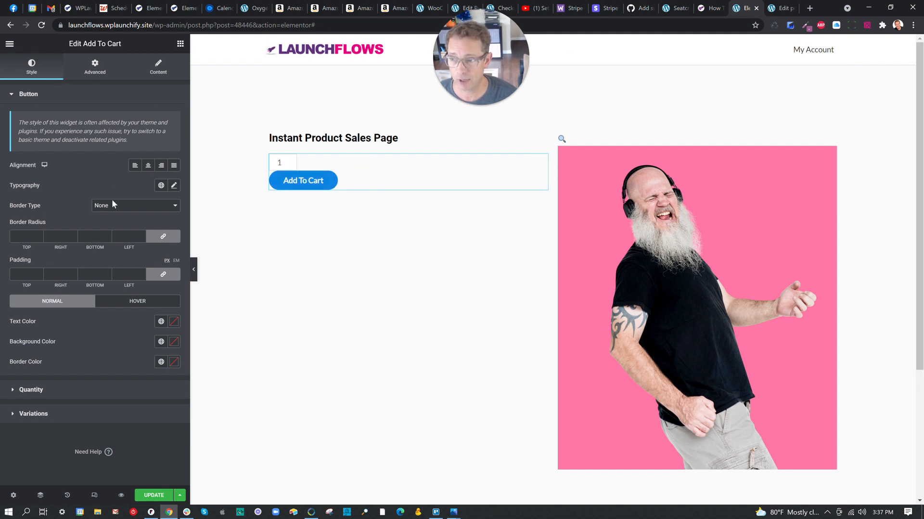
left_click(34, 390)
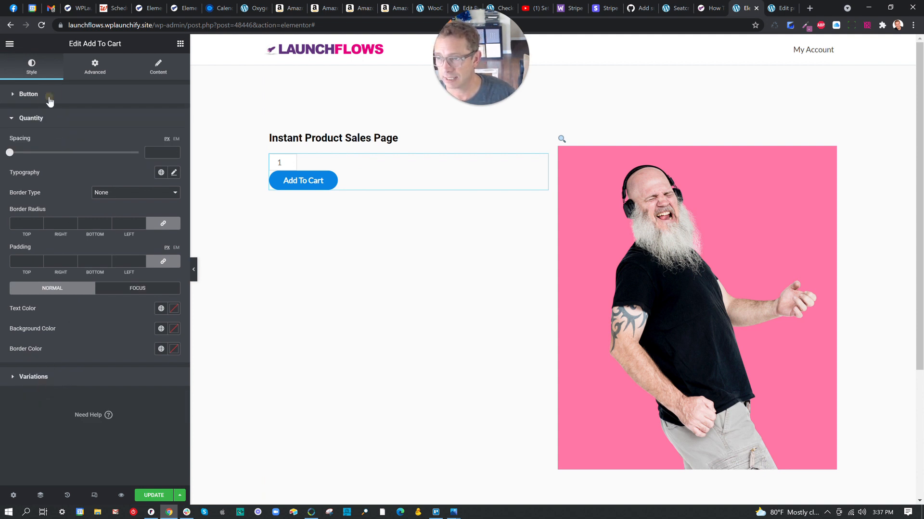
left_click(34, 95)
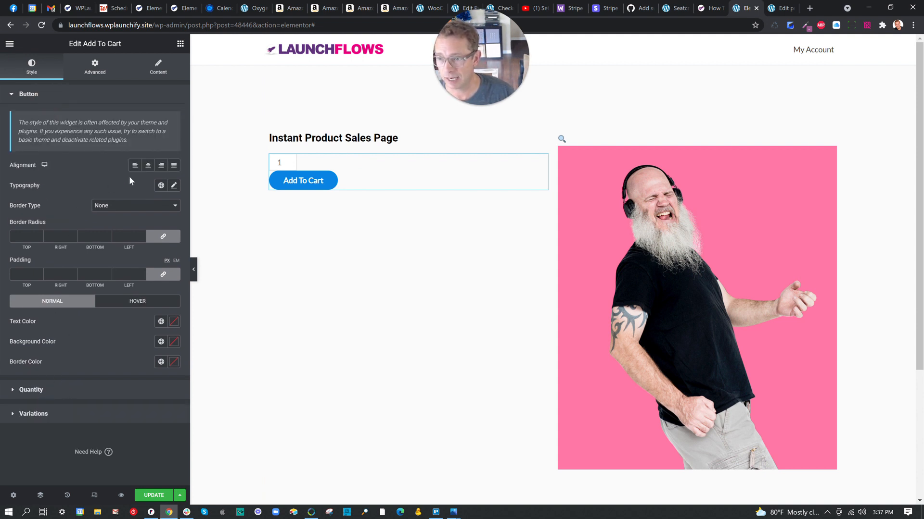
left_click(147, 169)
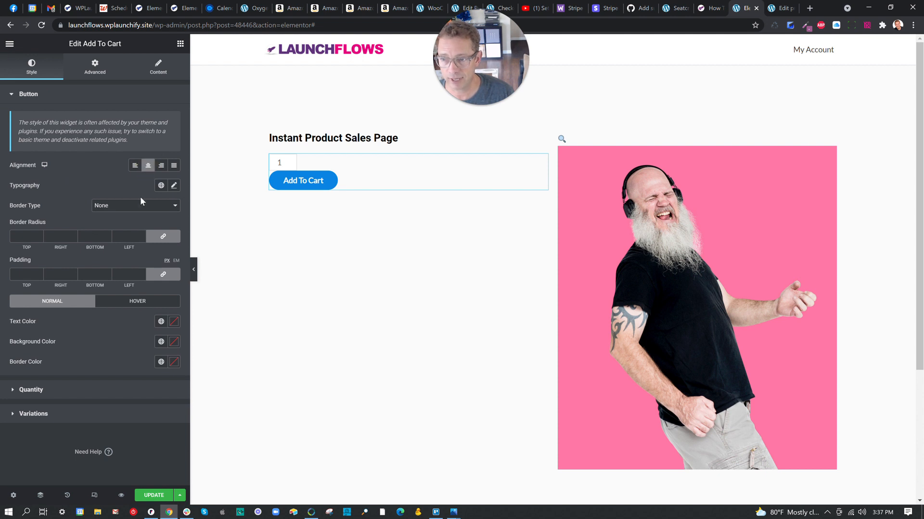
left_click(148, 498)
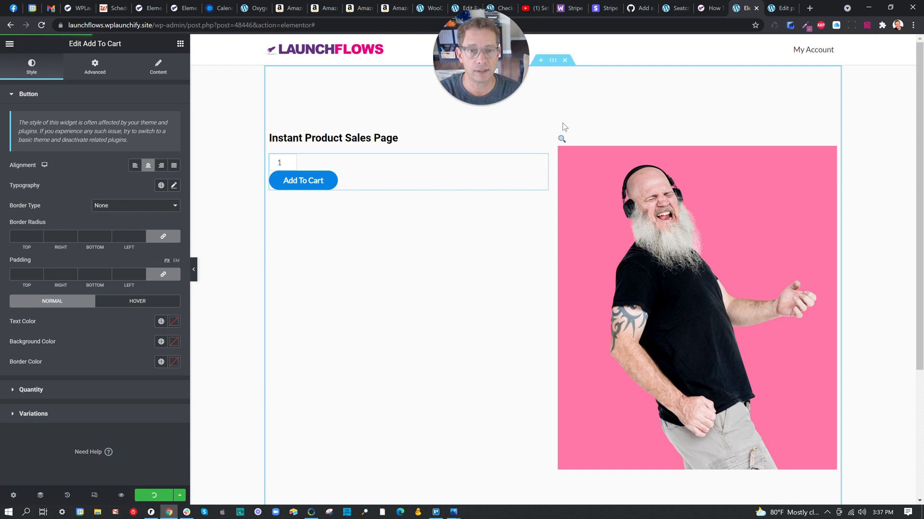
Find the Video widget by searching for "video" and place it above the product image in the second column.
left_click(181, 44)
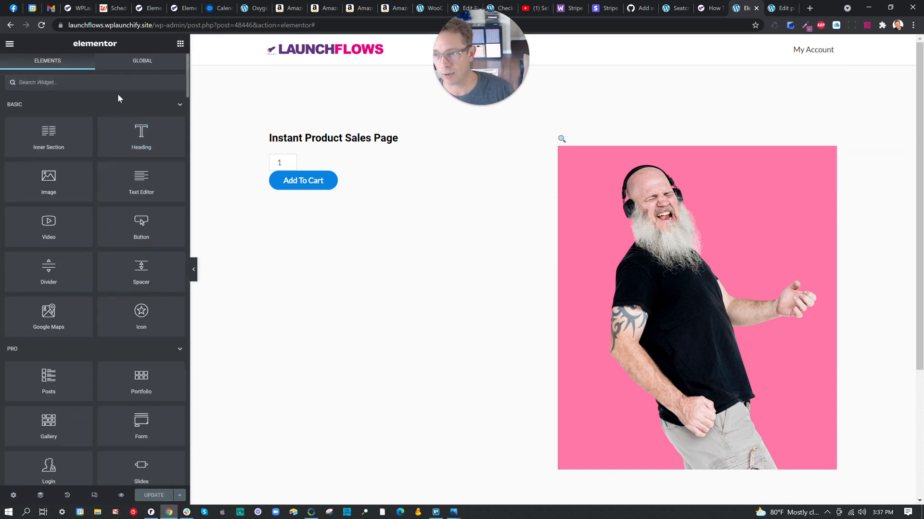
type("video")
left_click_drag(48, 116, 571, 144)
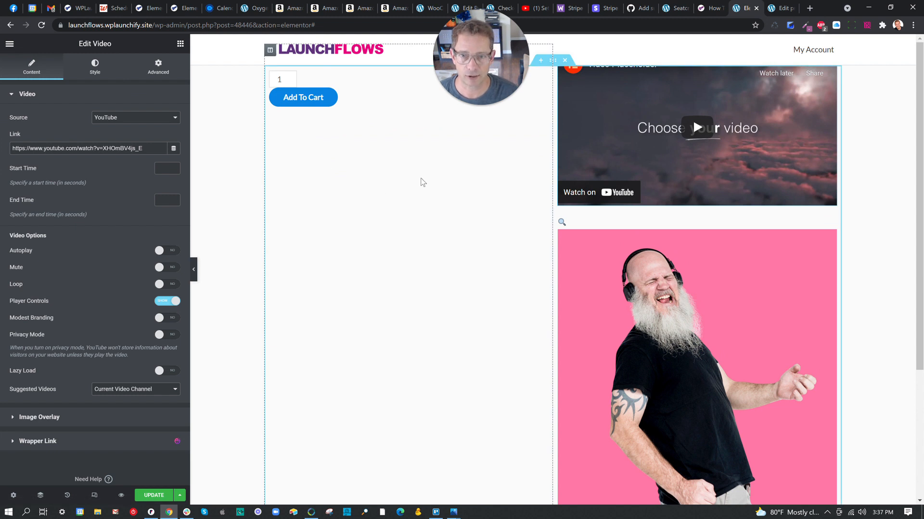
Change the two-column section's height to Min Height and update the page.
left_click(552, 61)
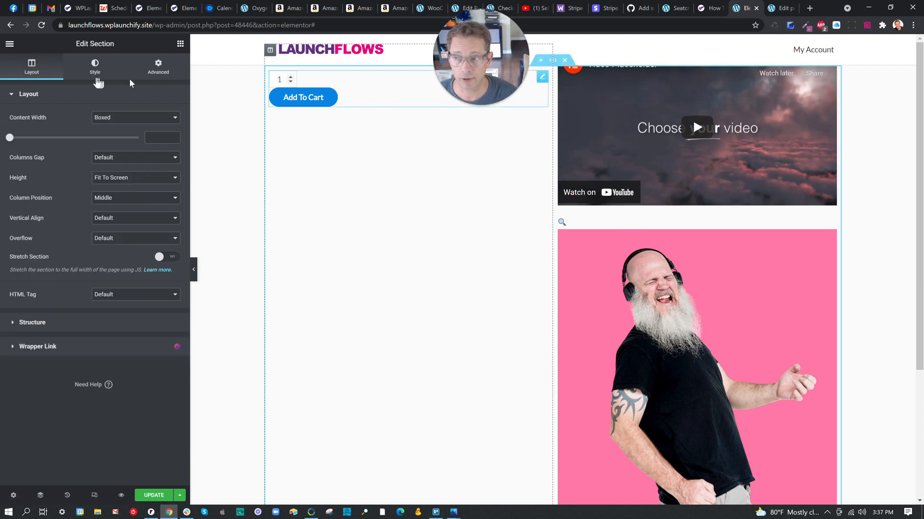
left_click(118, 177)
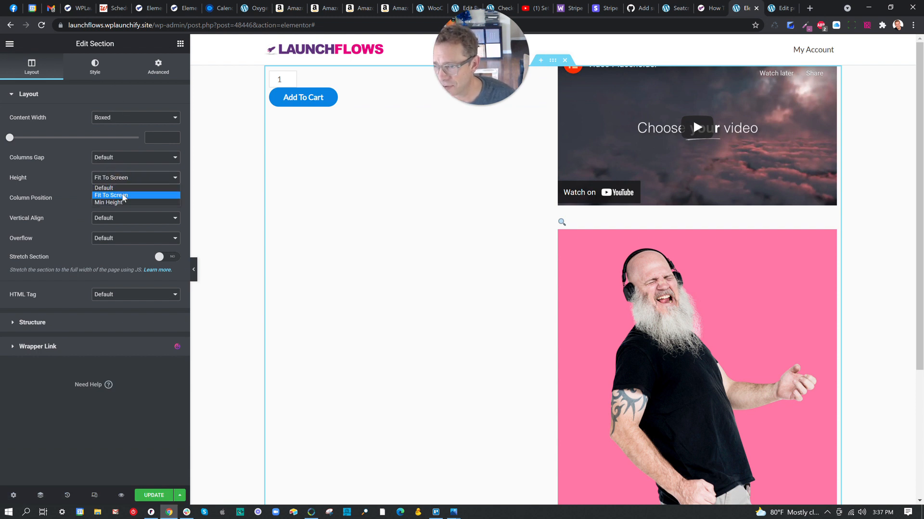
left_click(123, 202)
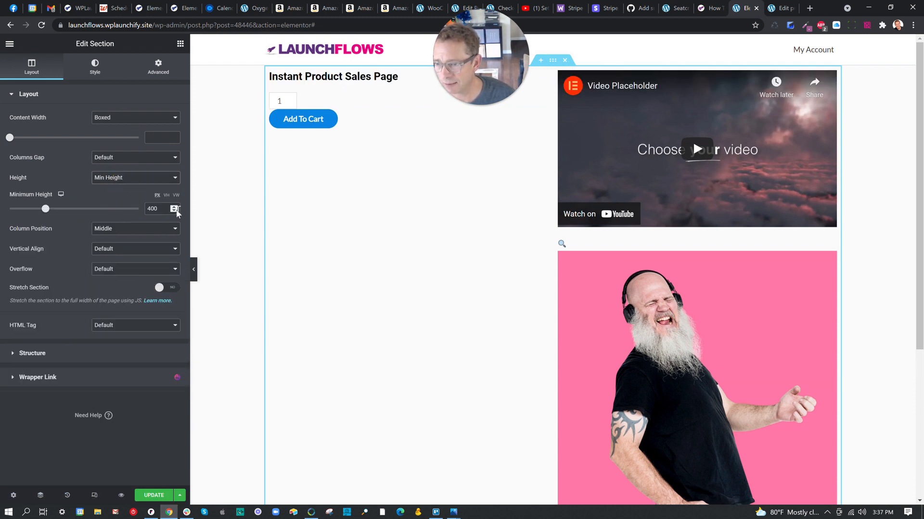
double_click(152, 209)
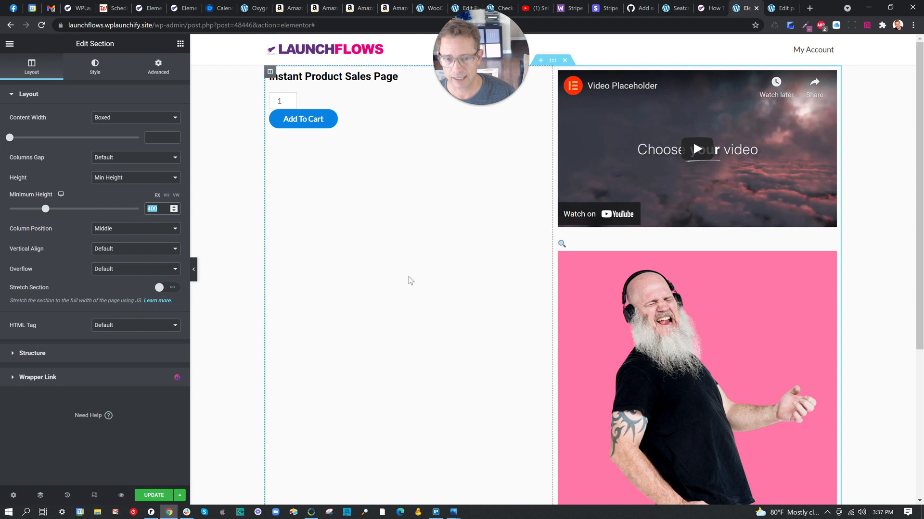
left_click(153, 495)
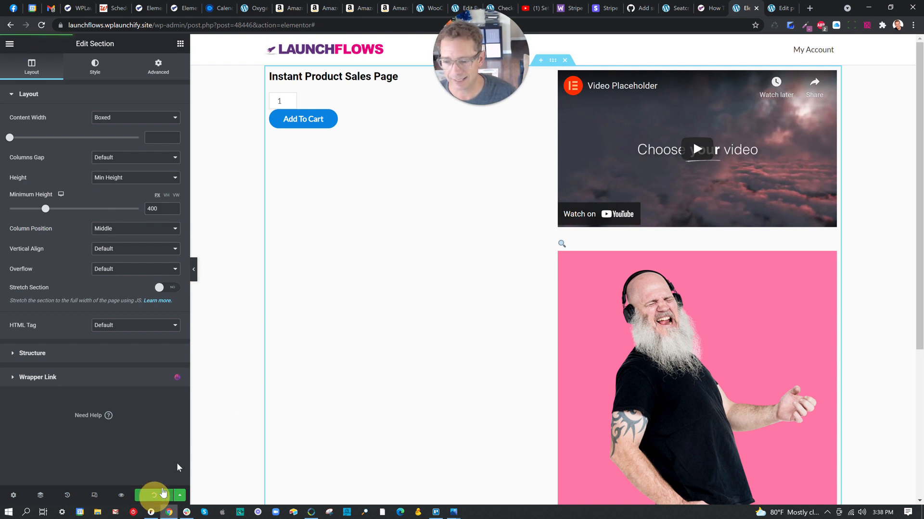
Open the live product page from the product's permalink and compare its layout with the Elementor editor.
left_click(776, 8)
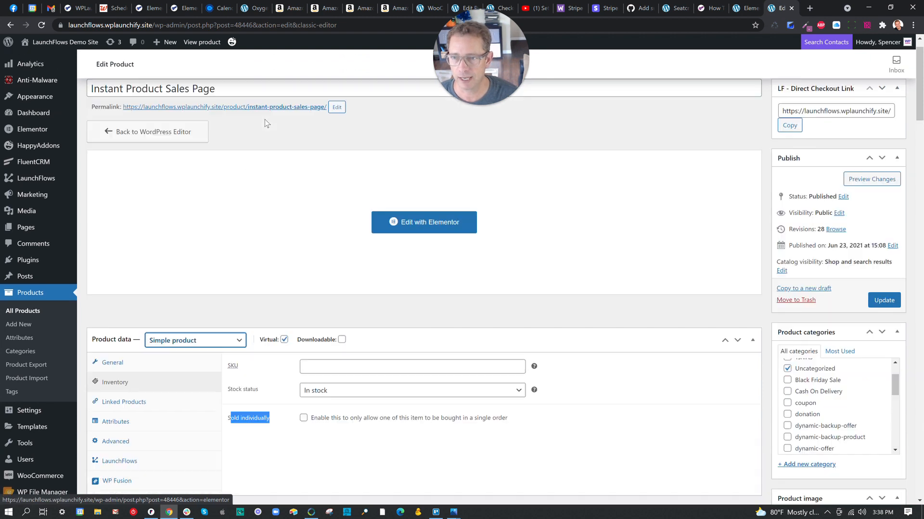
scroll(264, 123, "up", 1)
left_click(271, 137)
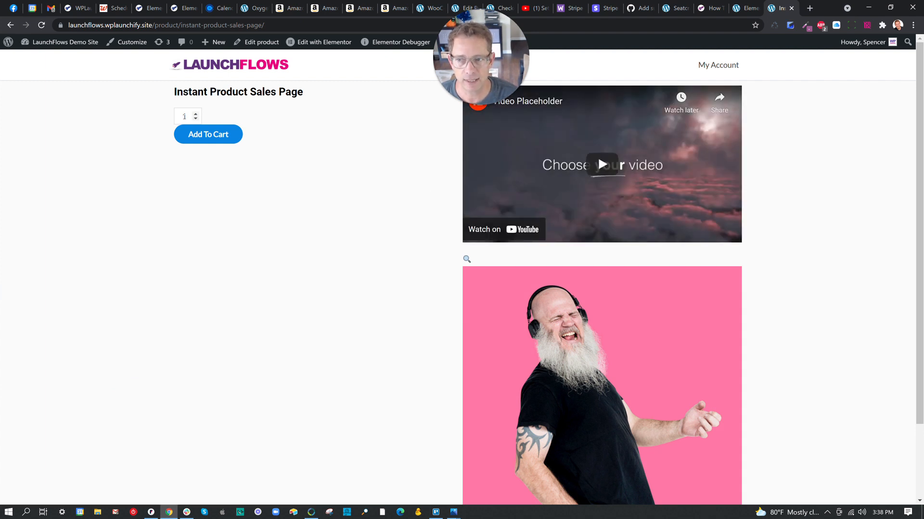
left_click(746, 7)
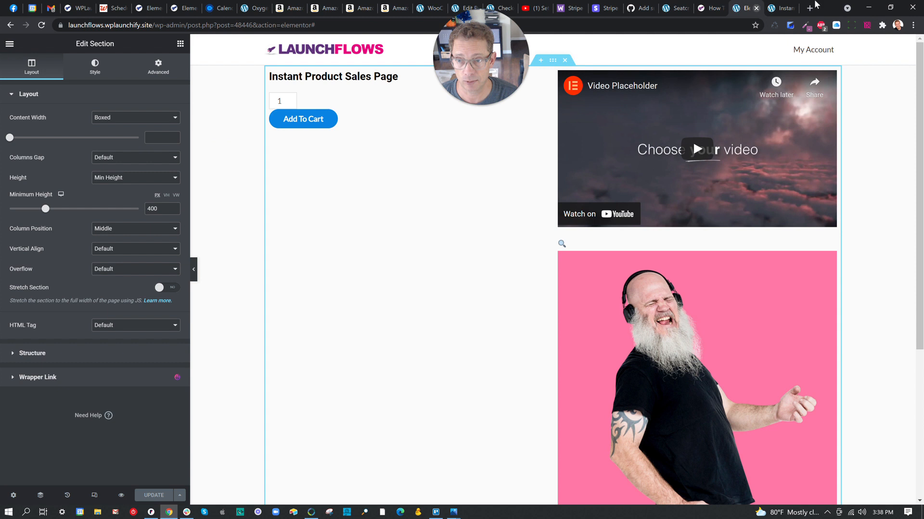
left_click(768, 9)
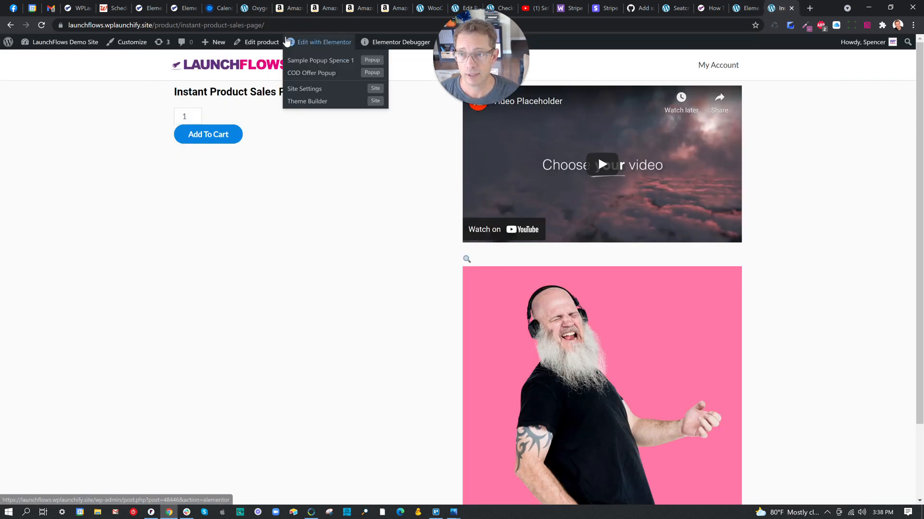
Return to editing the product in WordPress and change its product type to Variable product.
left_click(262, 42)
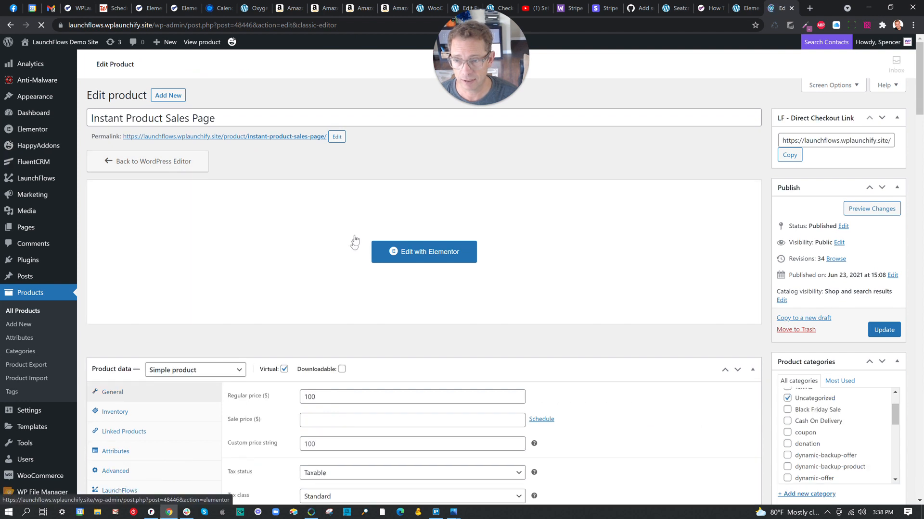
scroll(279, 296, "down", 2)
left_click(192, 274)
left_click(206, 322)
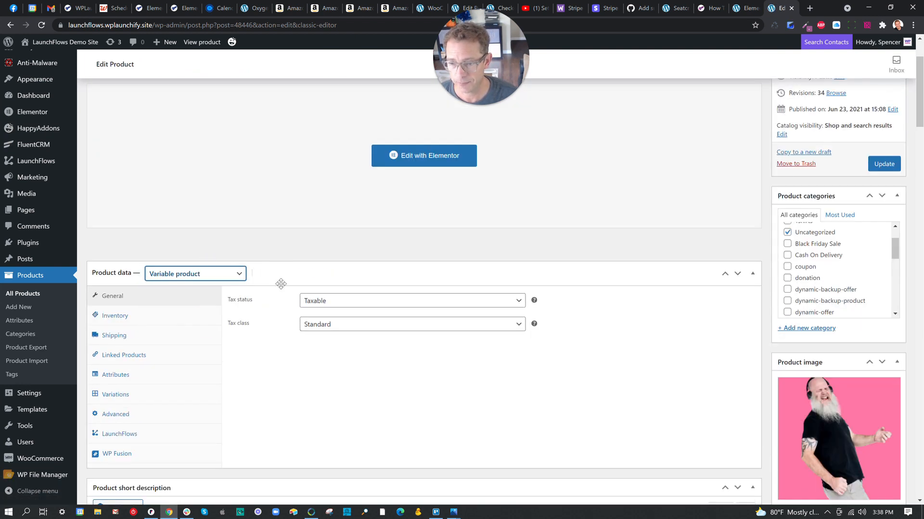
Add a custom product attribute named Size with values "Small | Medium | Large", enable it for variations, and save the attributes.
left_click(124, 373)
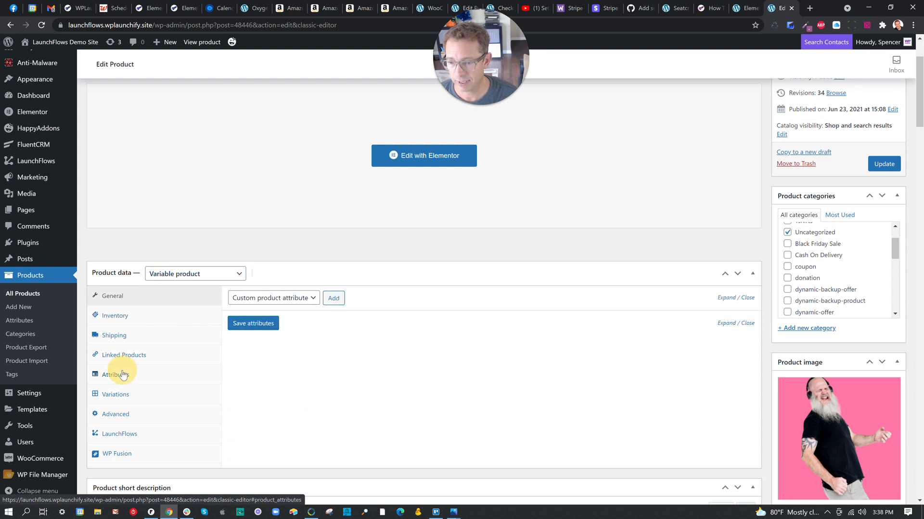
left_click(339, 298)
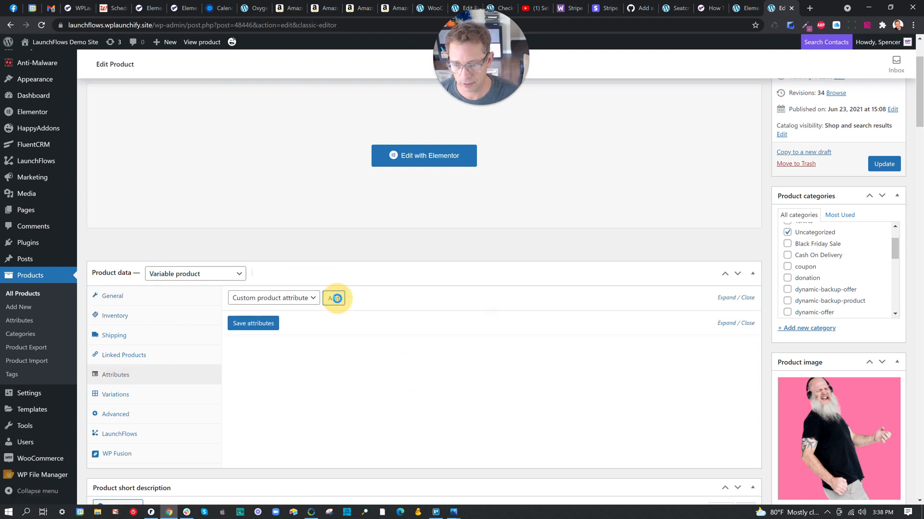
left_click(276, 360)
type("Size")
key("Tab")
type("Small | M")
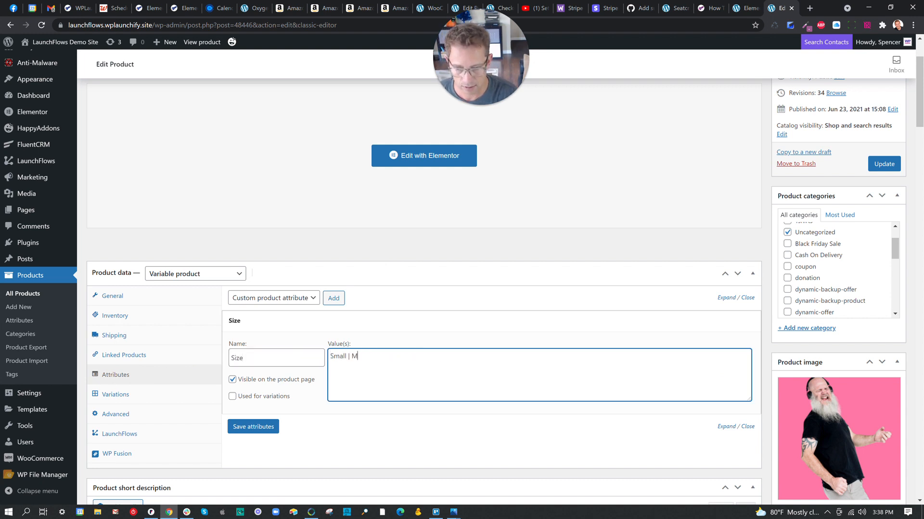
type("edium | Large")
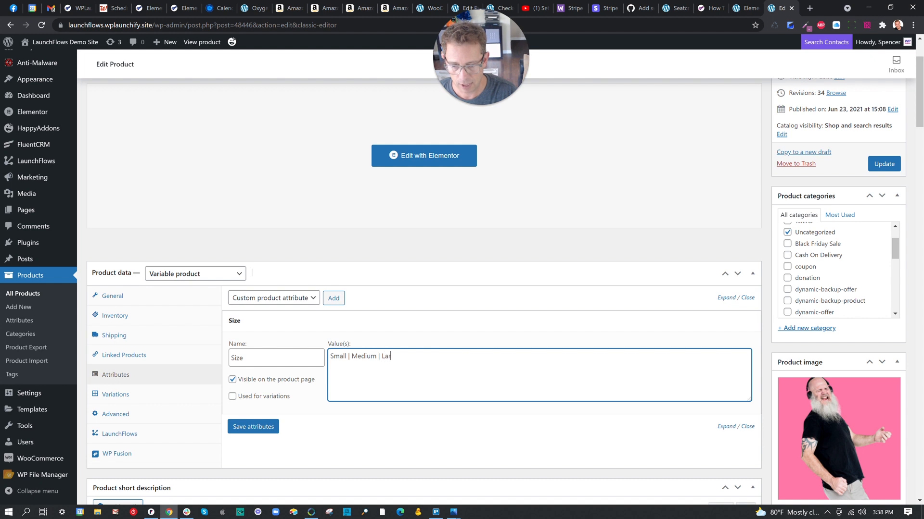
left_click(253, 397)
left_click(253, 427)
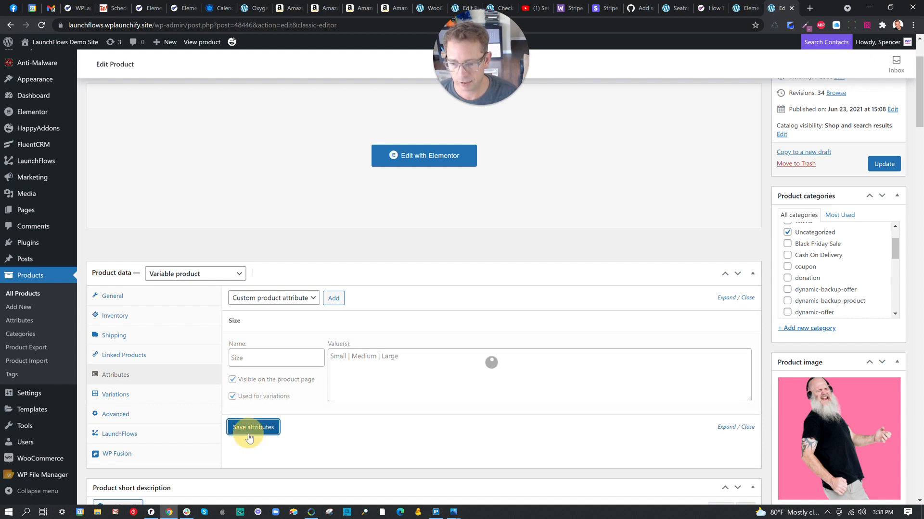
Create the product's variations from all attributes and accept the confirmation dialogs.
left_click(109, 395)
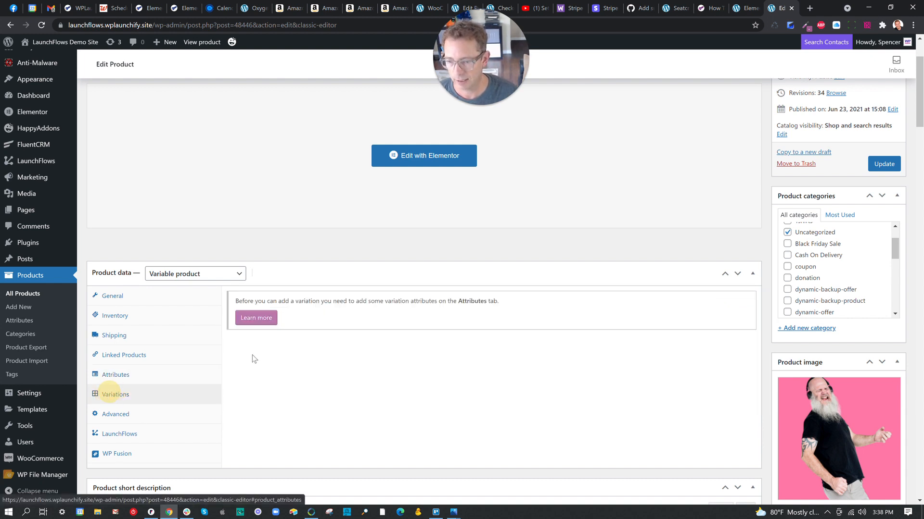
left_click(350, 303)
left_click(346, 319)
left_click(422, 299)
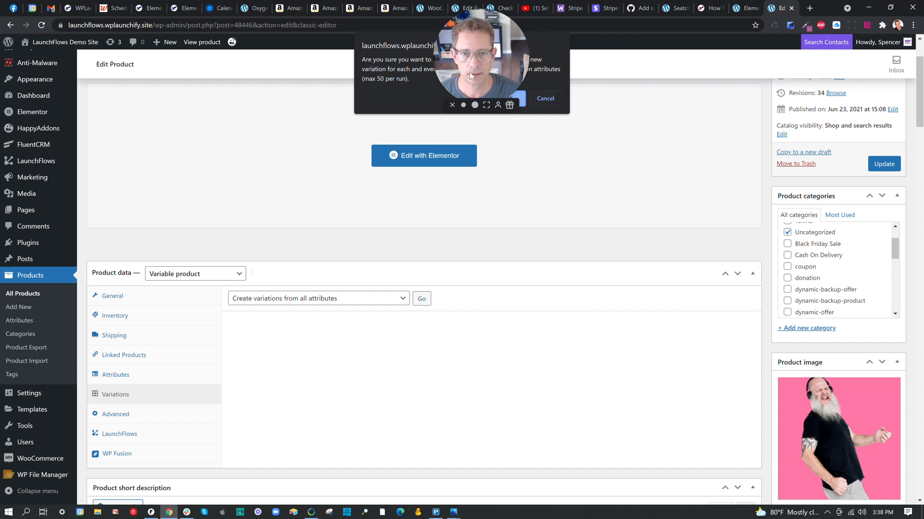
left_click(515, 96)
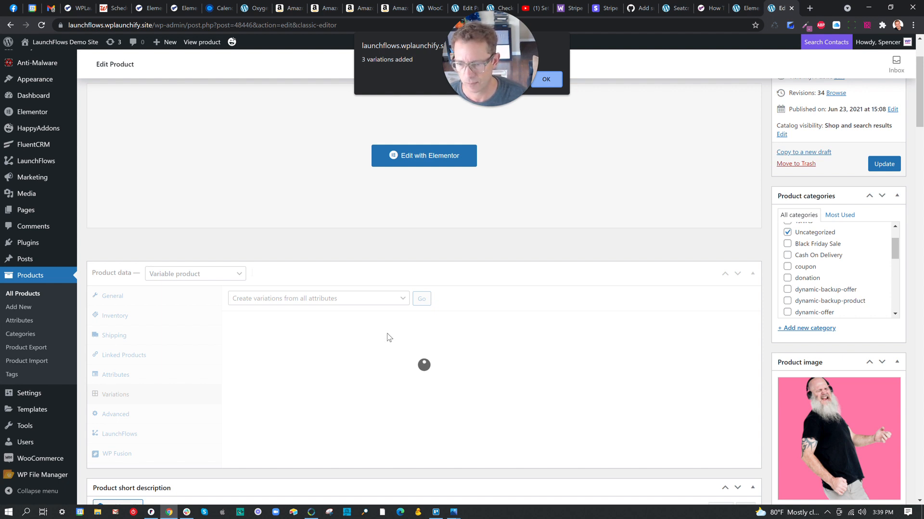
left_click(553, 77)
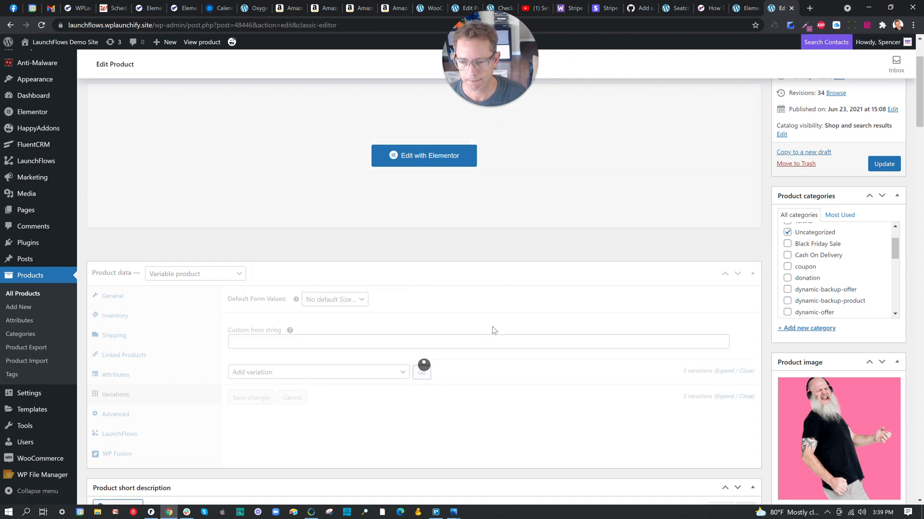
Expand the Small variation and set its regular price to $50.
left_click(340, 429)
scroll(338, 377, "down", 3)
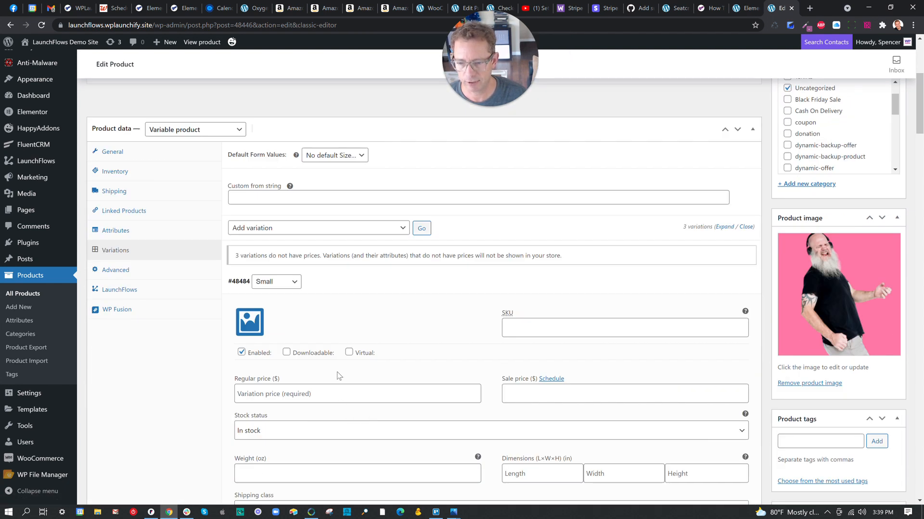
left_click(321, 394)
type("50")
Expand the Medium variation and set its regular price to $75.
scroll(324, 370, "down", 6)
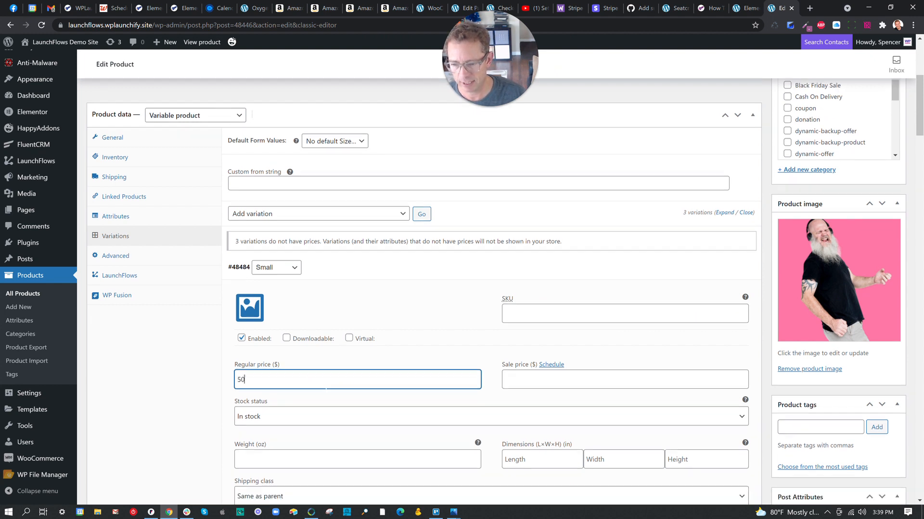
scroll(418, 289, "down", 3)
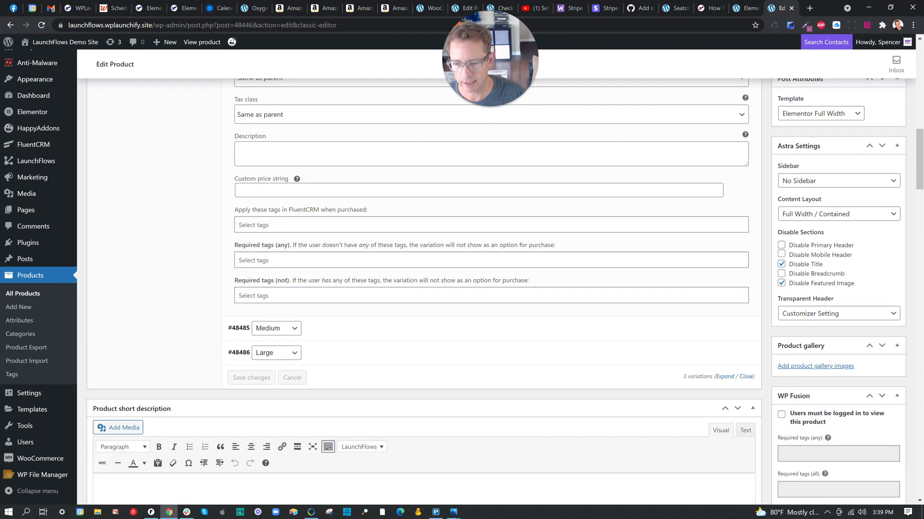
left_click(326, 329)
left_click(343, 442)
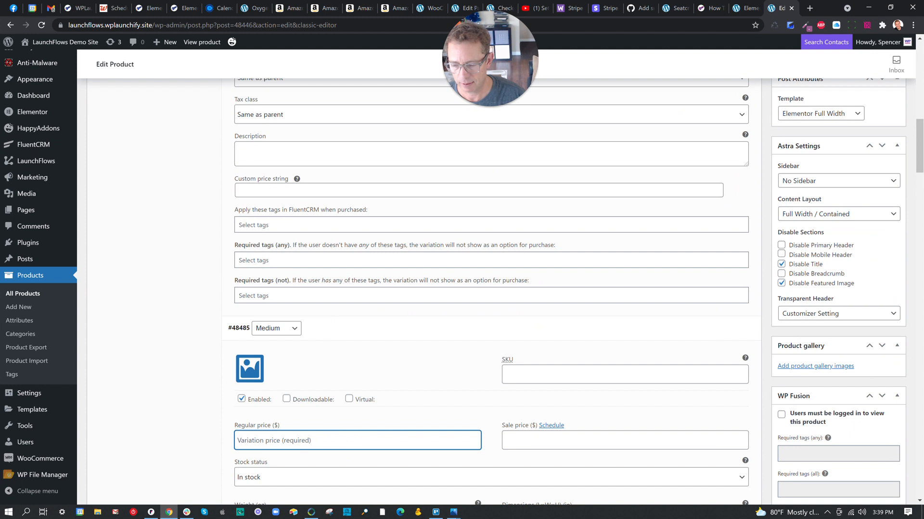
type("75")
Expand the Large variation, set its regular price to $100, and save the variation changes.
scroll(362, 360, "down", 10)
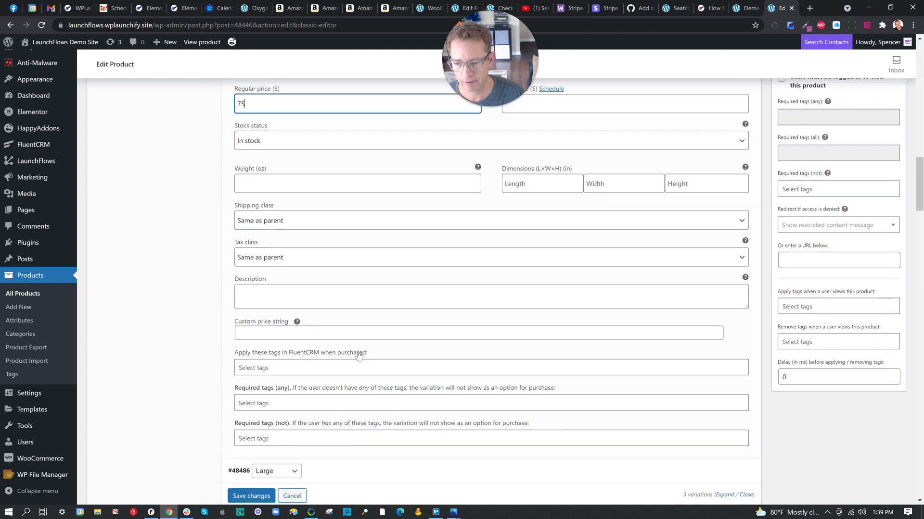
left_click(341, 279)
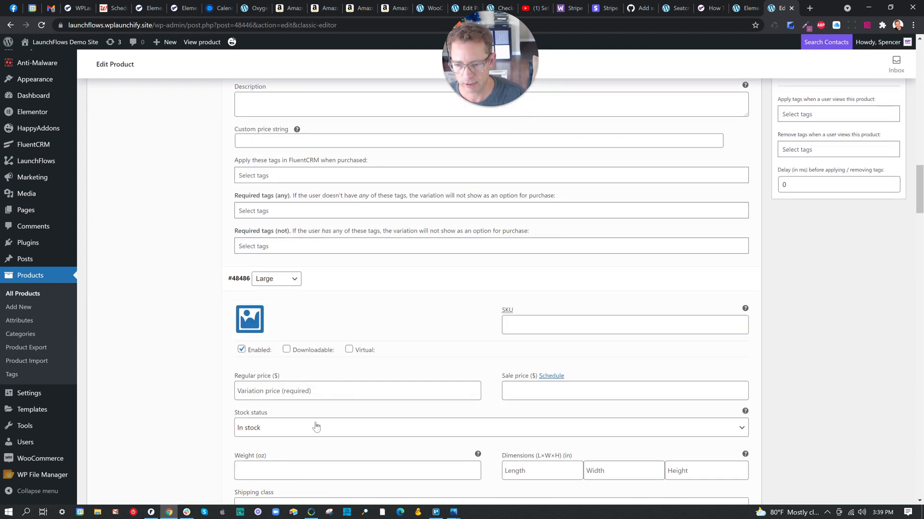
left_click(310, 391)
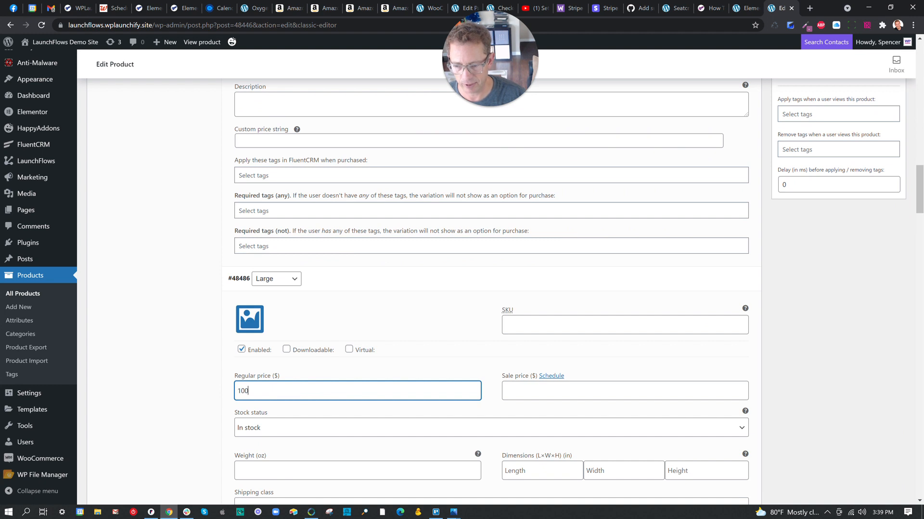
scroll(305, 319, "down", 13)
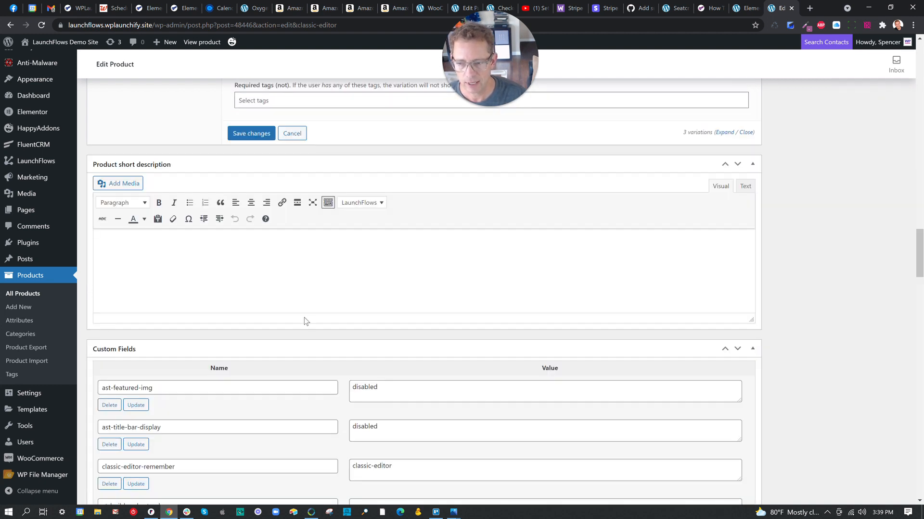
left_click(251, 134)
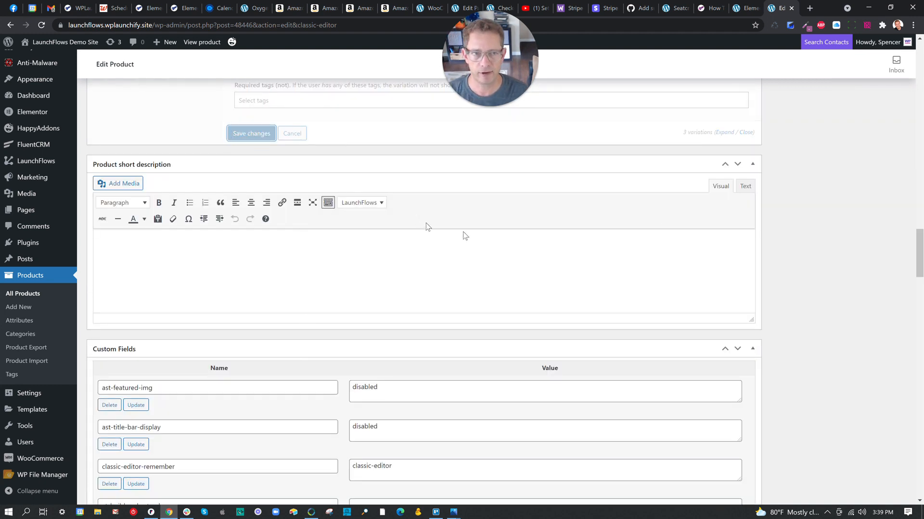
Open the product's permalink in a new browser tab and inspect the Size options on the live page.
scroll(593, 241, "down", 10)
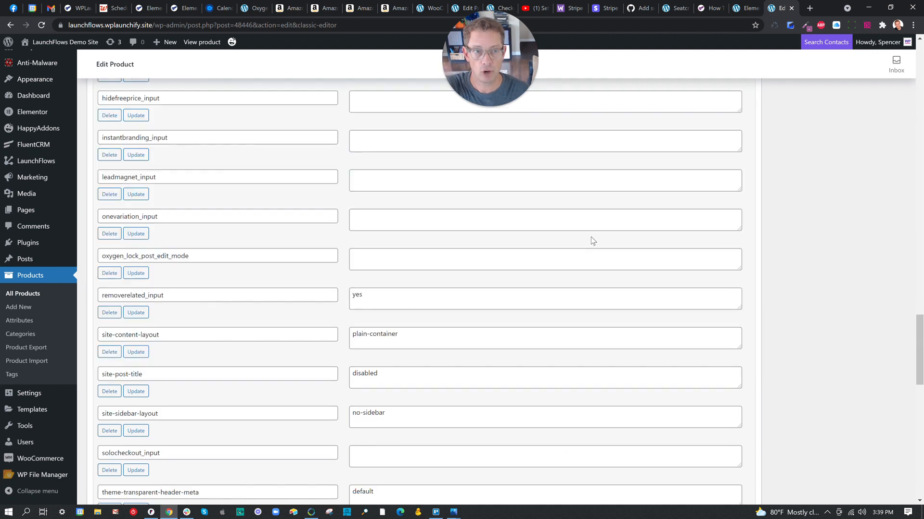
scroll(347, 227, "up", 20)
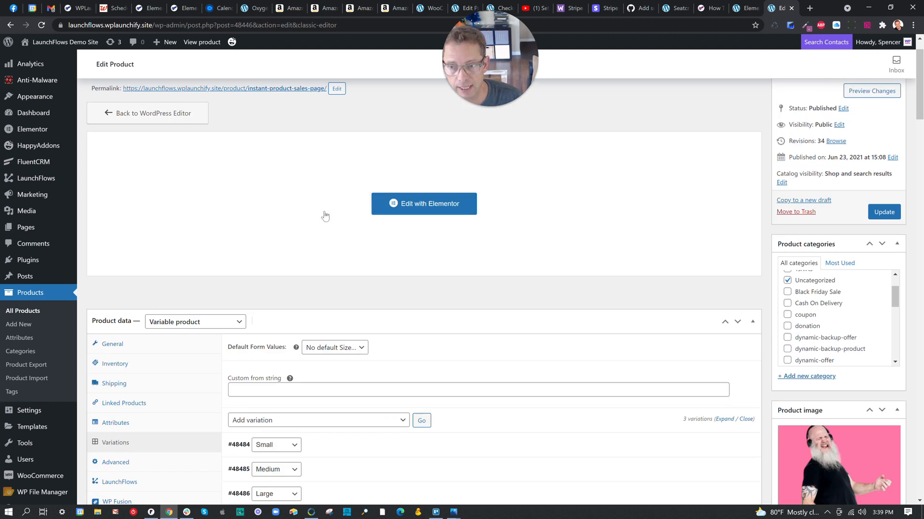
right_click(292, 137)
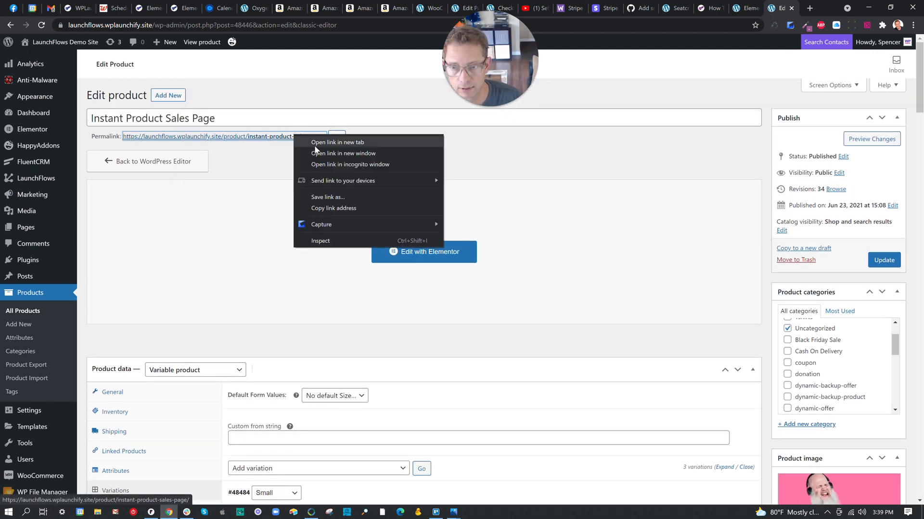
left_click(313, 145)
left_click(781, 8)
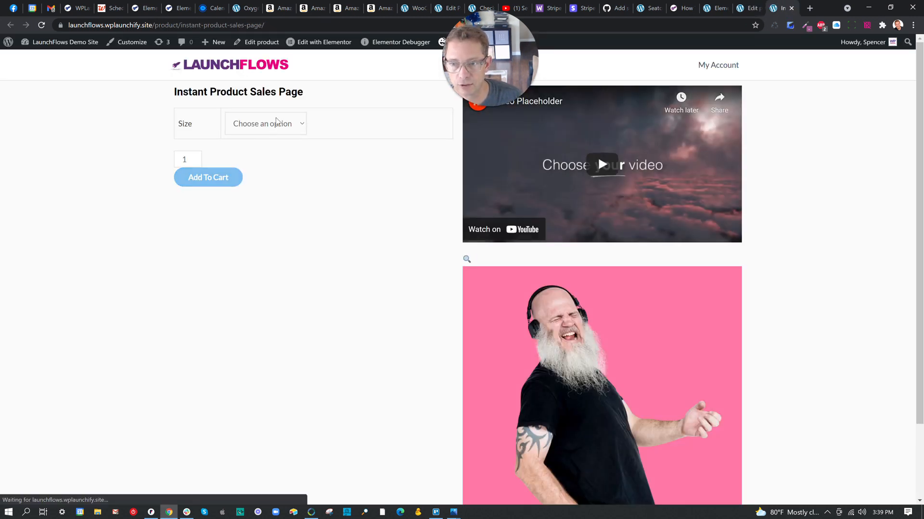
left_click(300, 126)
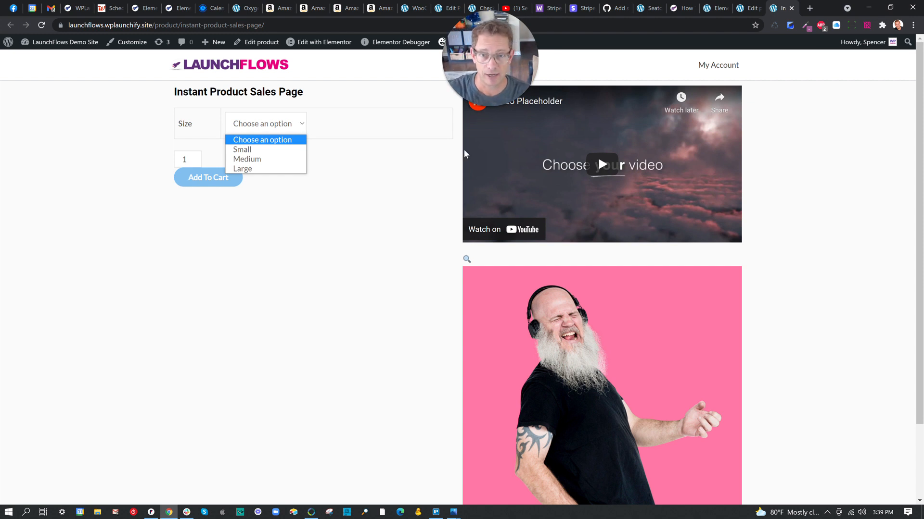
Edit the product with Elementor, add a Text Editor widget between the product title and the Size selector, and update the page.
left_click(751, 10)
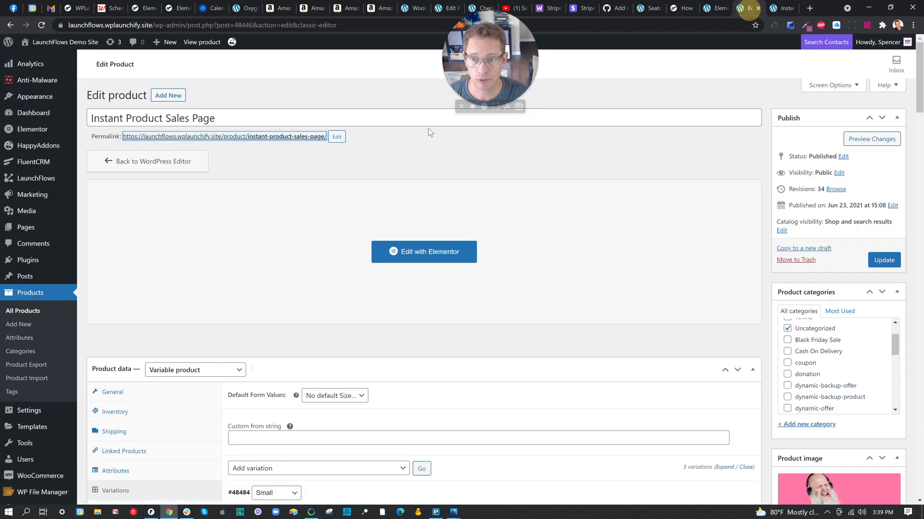
left_click(387, 255)
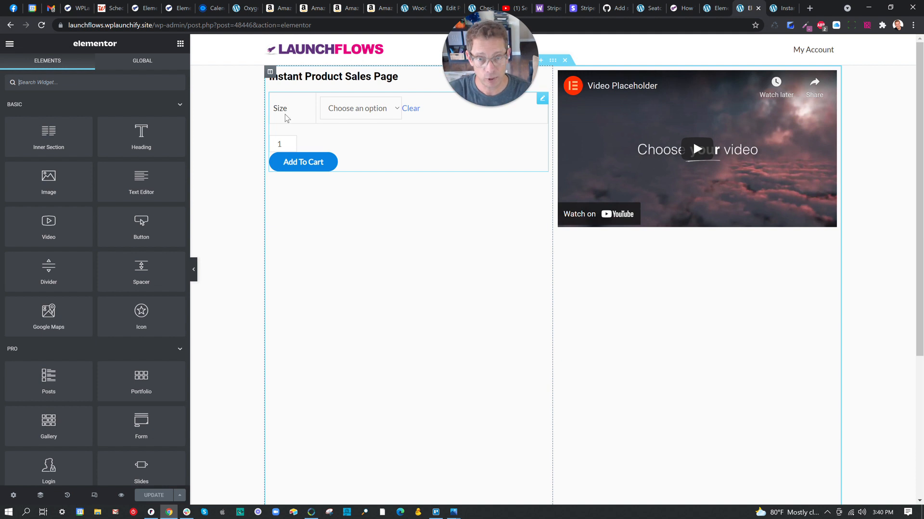
left_click(119, 82)
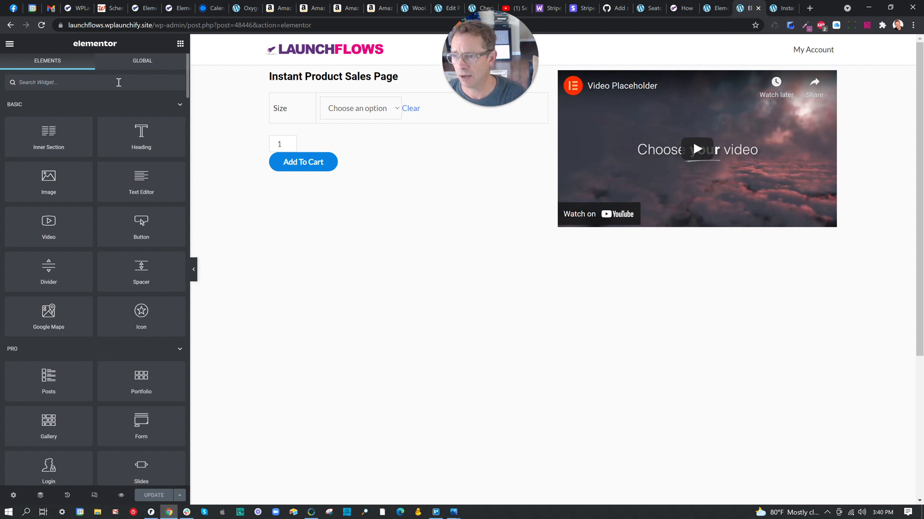
type("text")
left_click_drag(137, 123, 299, 96)
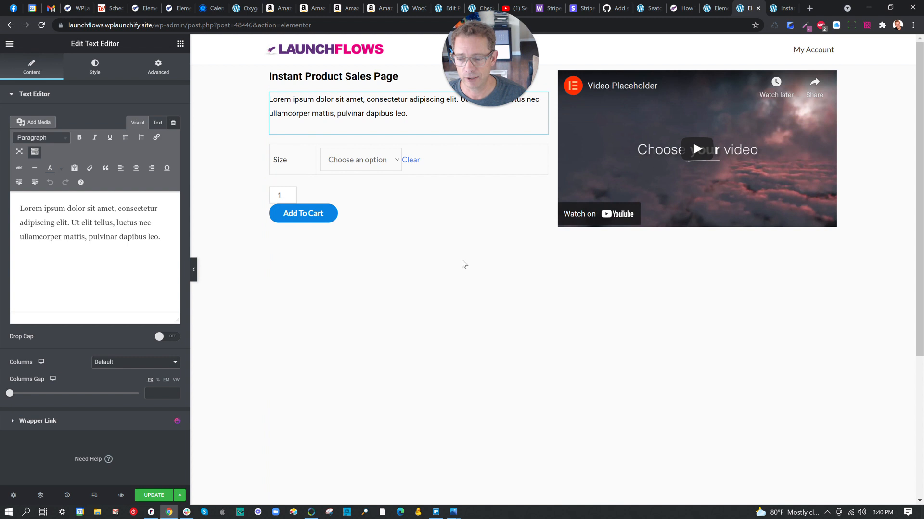
left_click(154, 495)
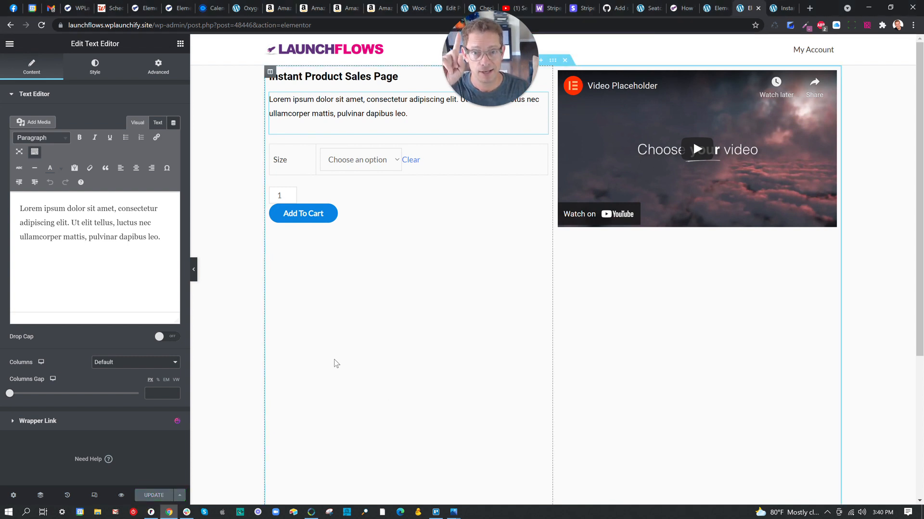
Open the product post settings in Elementor to review the page layout.
left_click(11, 496)
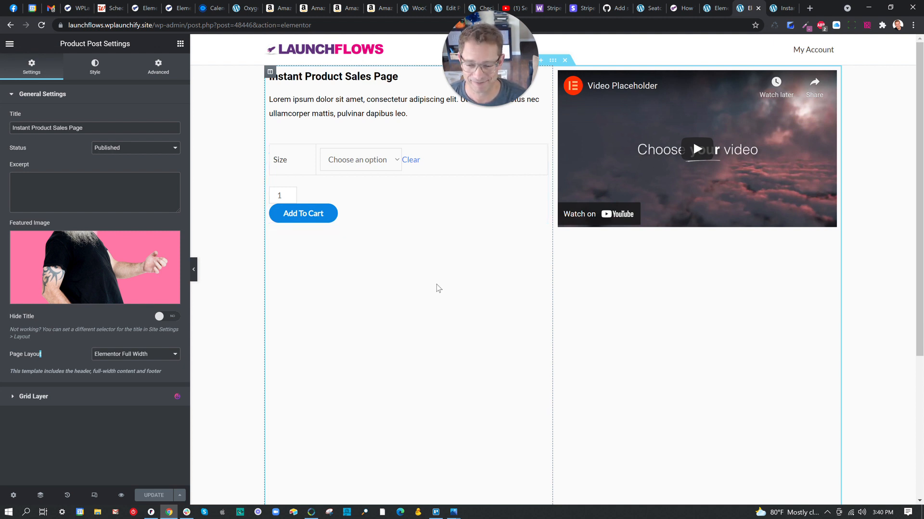
left_click(258, 512)
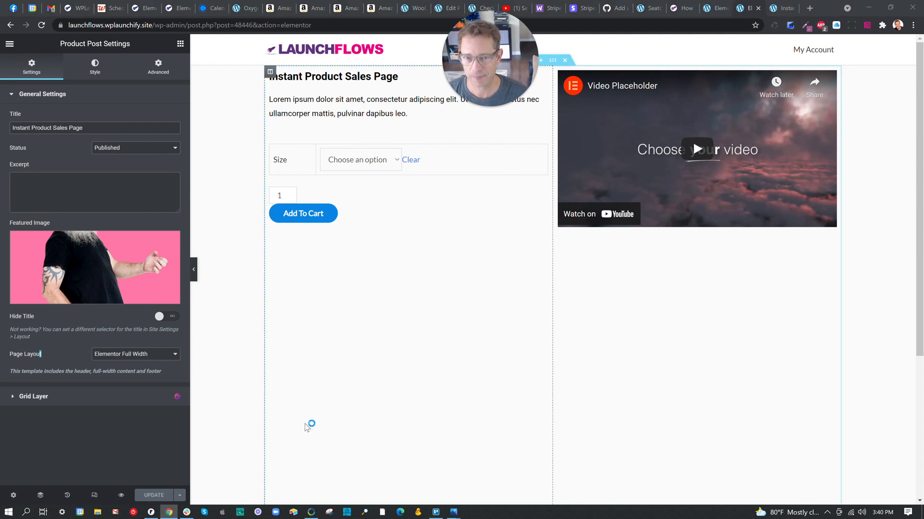